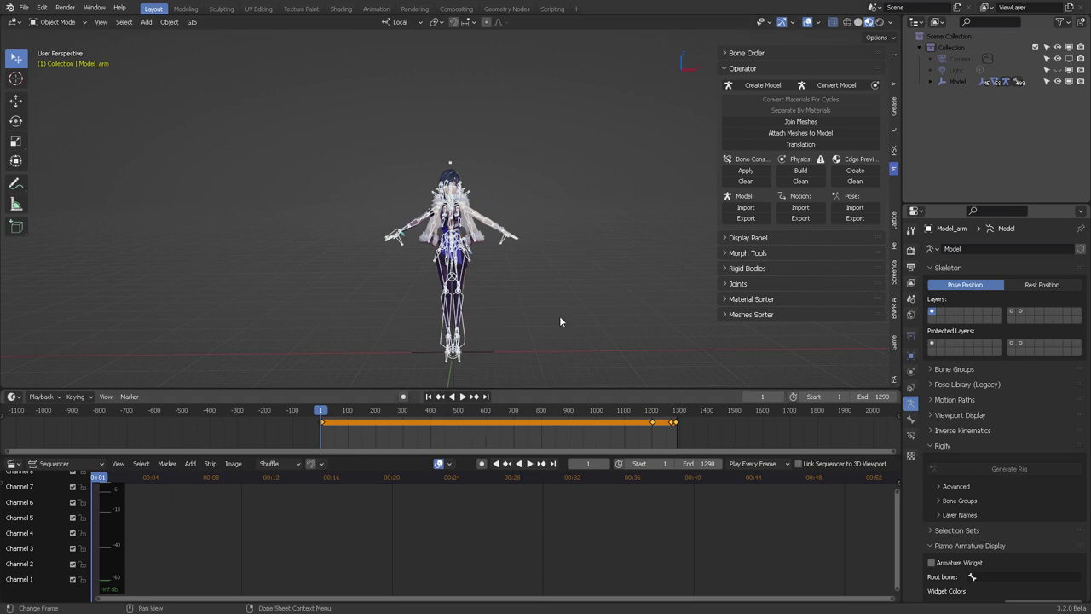
# Examine the character model and its armature up close in the 3D viewport.
pyautogui.scroll(2, 562, 290)
pyautogui.scroll(5, 520, 202)
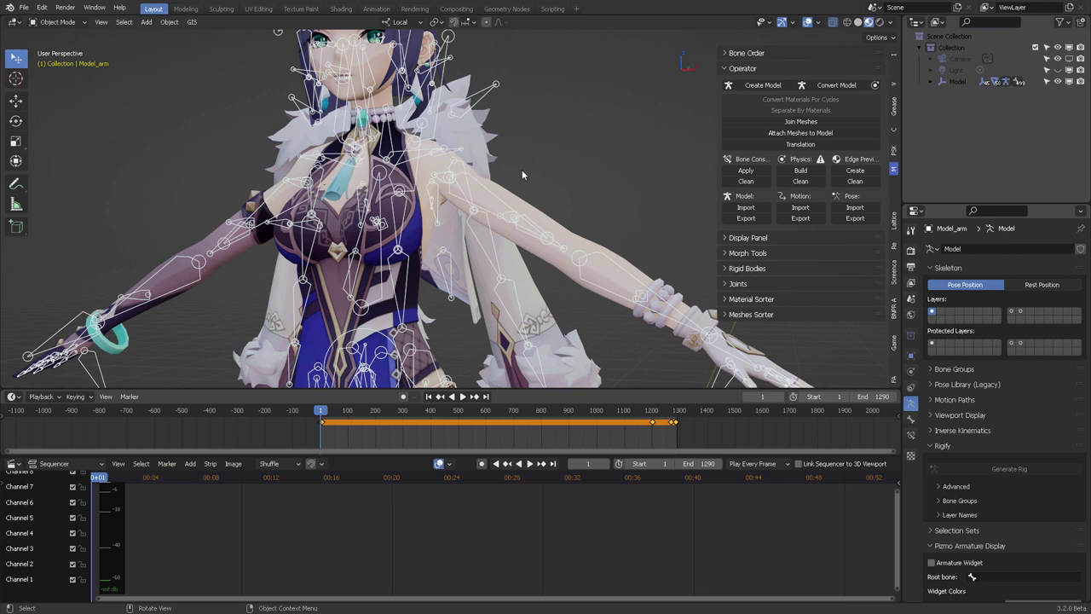
pyautogui.scroll(-2, 565, 245)
pyautogui.scroll(-1, 561, 221)
pyautogui.keyDown('shift'); pyautogui.moveTo(550, 231); pyautogui.dragTo(538, 213, button='middle'); pyautogui.keyUp('shift')
pyautogui.scroll(-2, 583, 198)
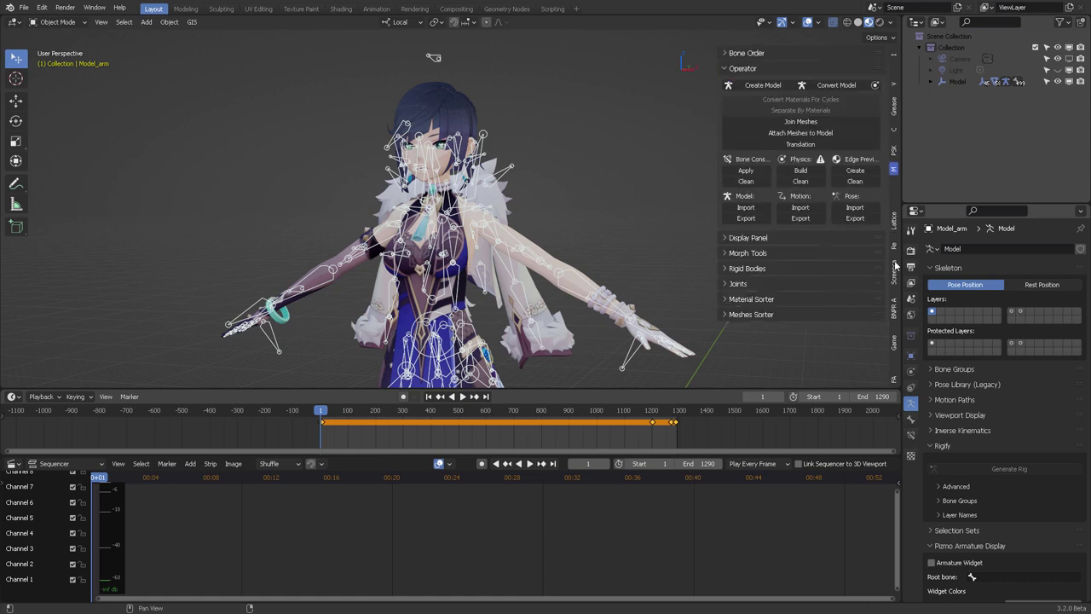
pyautogui.scroll(1, 895, 266)
pyautogui.scroll(-1, 895, 266)
# Look at the 7Rings.vmd file and its options in the motion import dialog, and cancel without importing.
pyautogui.click(801, 210)
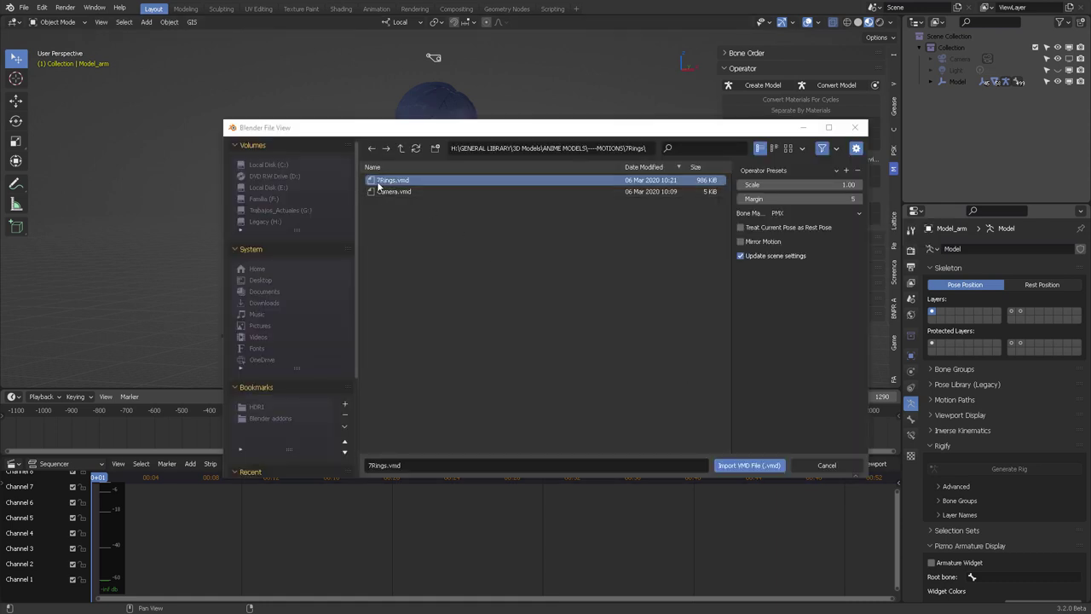
pyautogui.click(827, 464)
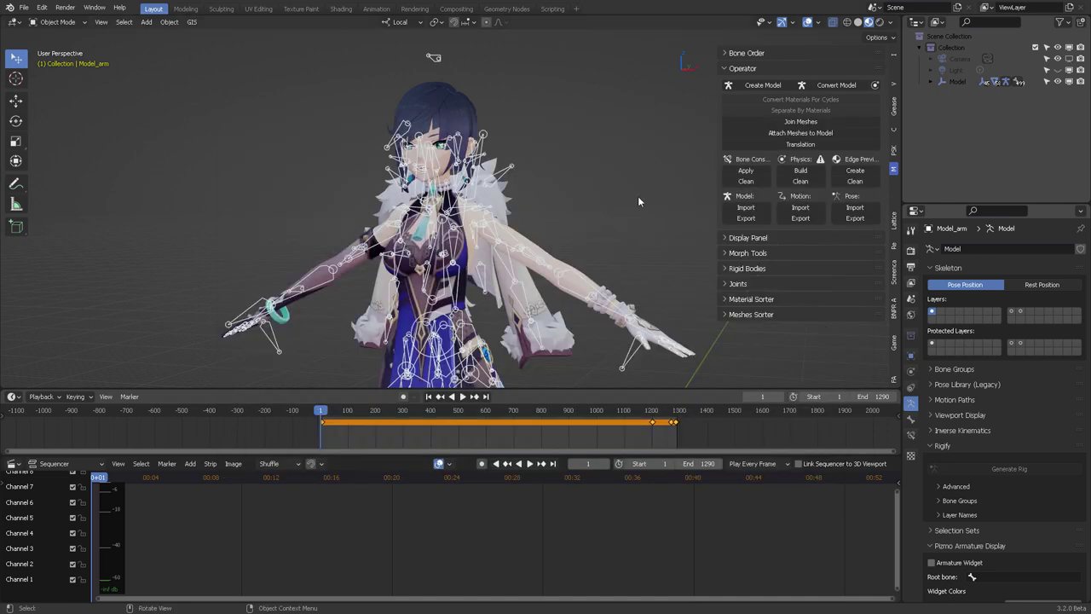
# Play back the character's dance motion in stretches and pause it at frame 261.
pyautogui.scroll(-2, 572, 199)
pyautogui.moveTo(573, 198); pyautogui.dragTo(580, 192, button='middle')
pyautogui.click(461, 396)
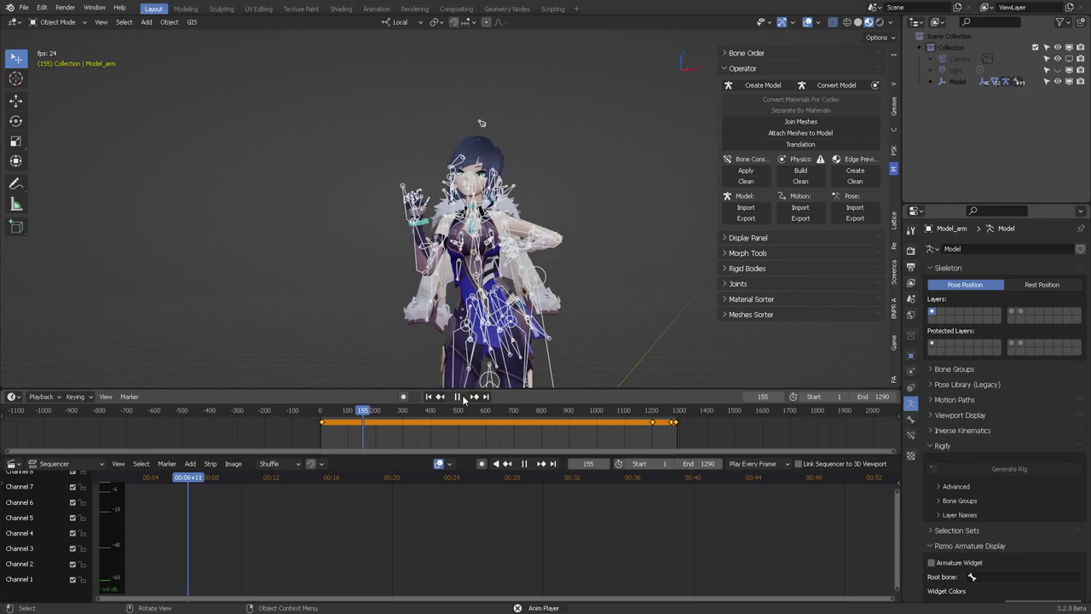
pyautogui.click(463, 396)
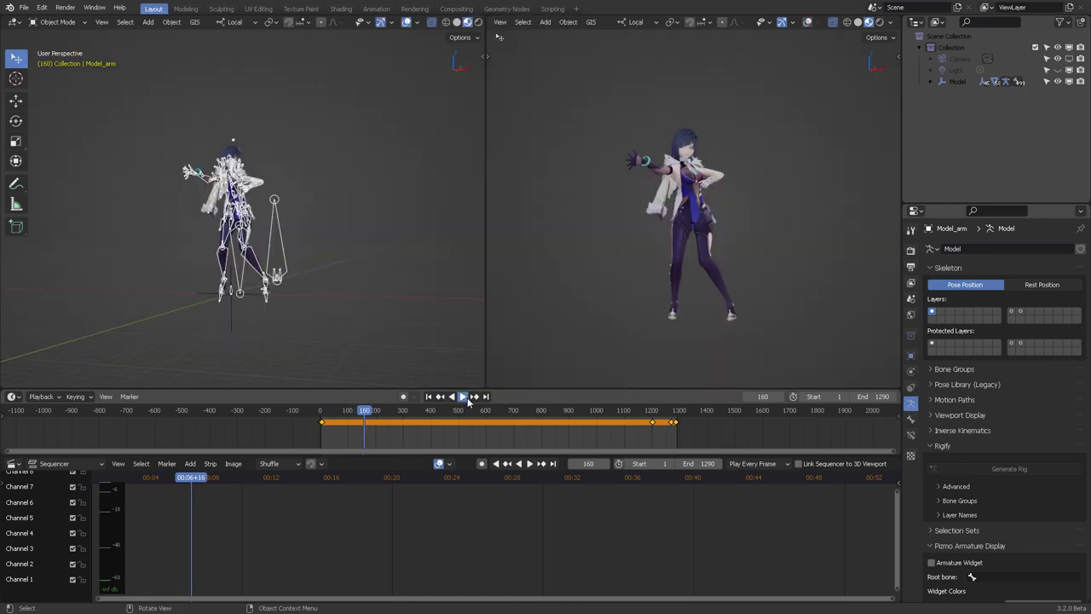
pyautogui.click(463, 397)
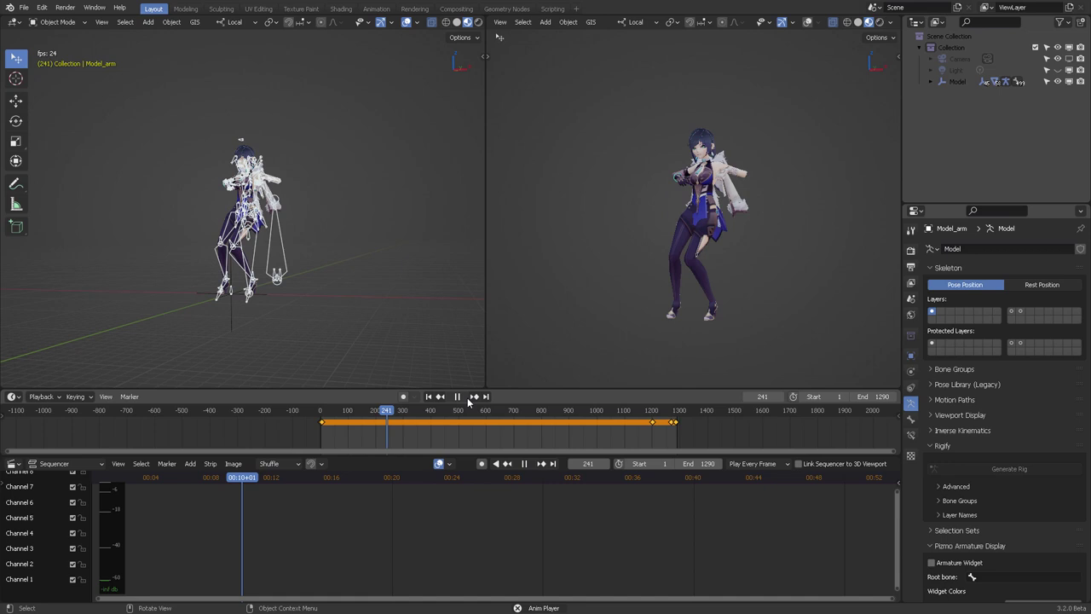
pyautogui.click(461, 397)
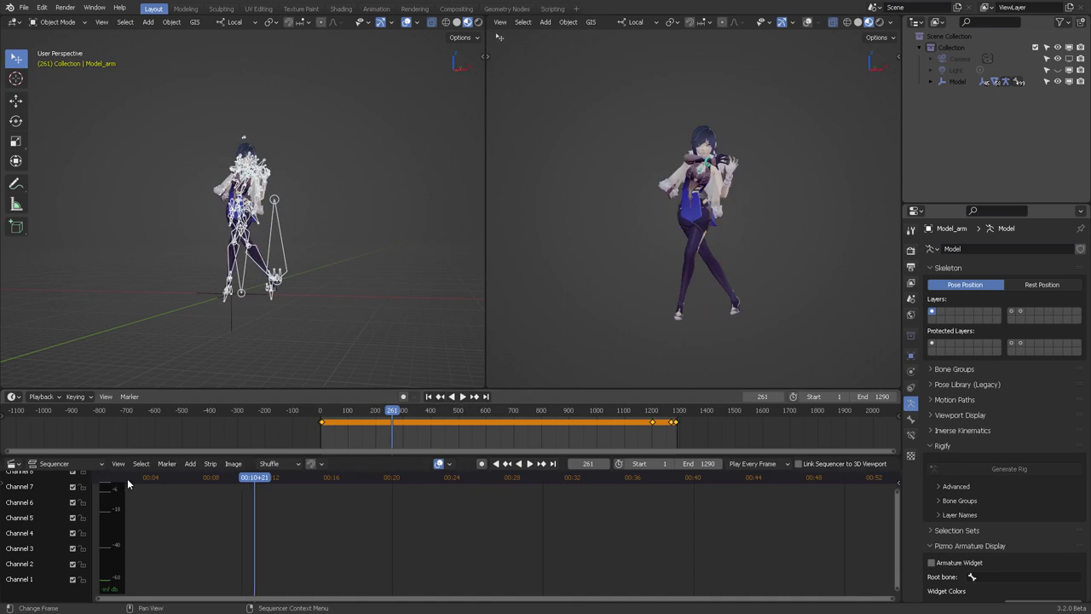
# Use the Video Sequencer as the lower editor and add 7Rings.wav from the 7Rings folder to channel 1.
pyautogui.click(13, 464)
pyautogui.click(13, 464)
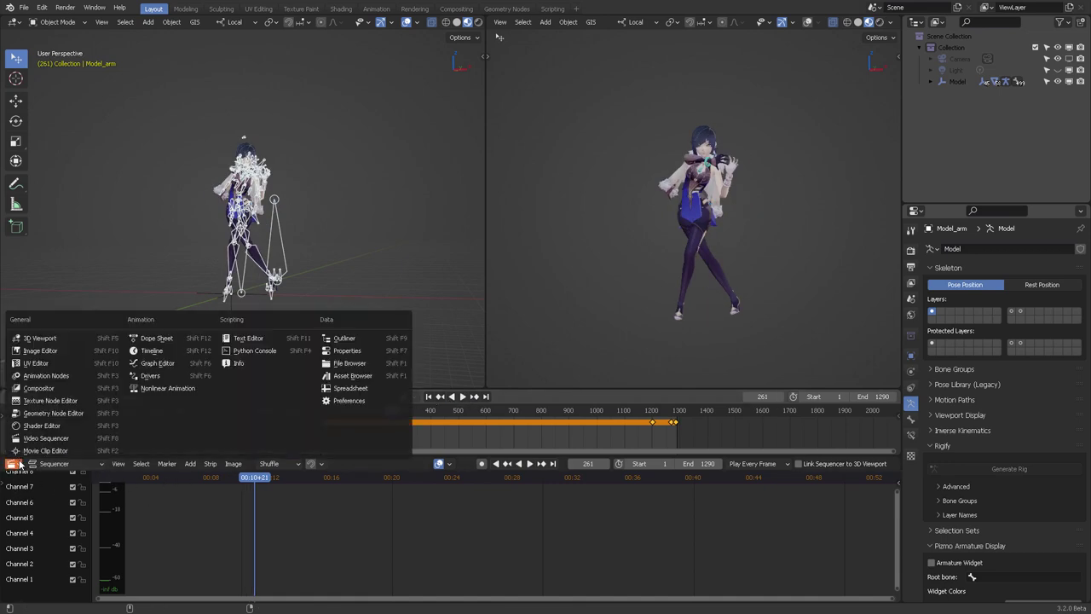
pyautogui.click(46, 438)
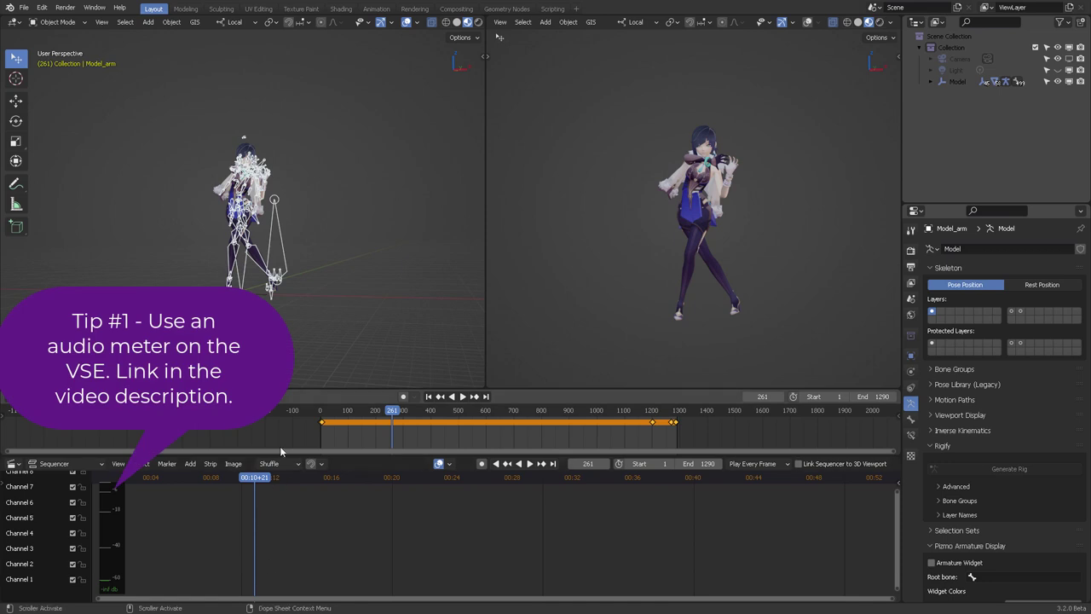
pyautogui.hotkey('alt', 'Tab')
pyautogui.click(362, 330)
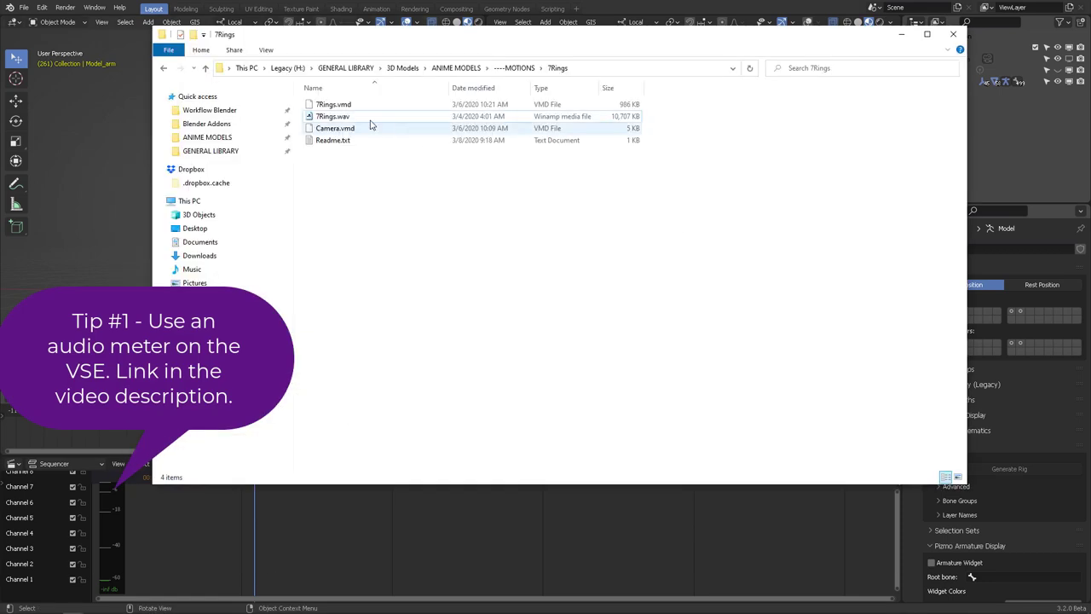
pyautogui.moveTo(358, 117); pyautogui.dragTo(346, 521)
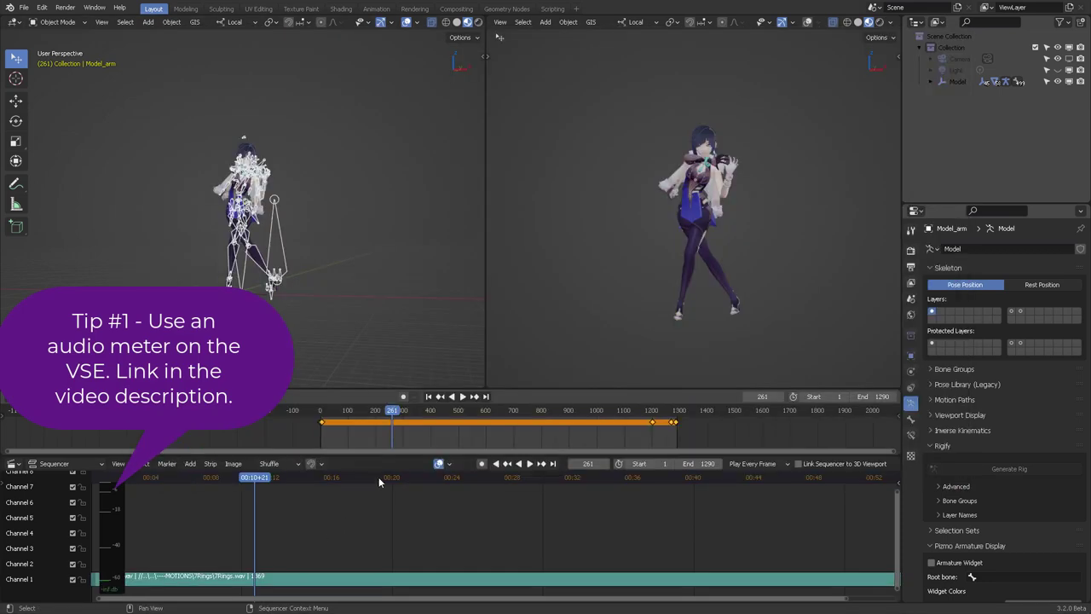
pyautogui.moveTo(404, 526)
pyautogui.mouseDown(button='middle')
pyautogui.moveTo(519, 516)
pyautogui.moveTo(406, 535)
pyautogui.mouseUp(button='middle')
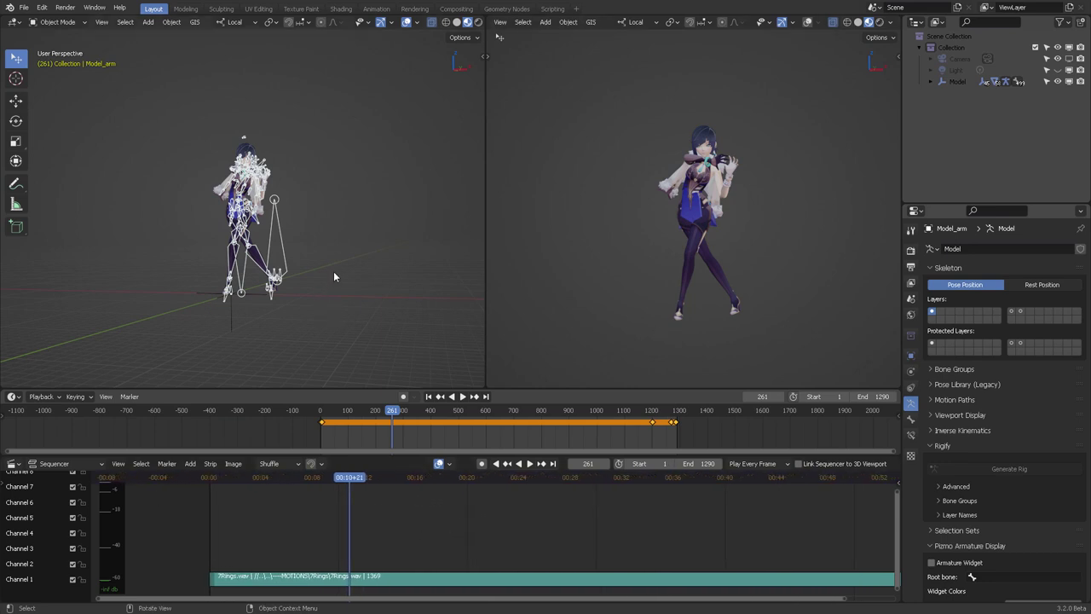
# Enlarge the sequencer area, play and scrub the 7Rings audio strip to check the volume meter, and stop at frame 111.
pyautogui.moveTo(181, 457); pyautogui.dragTo(184, 441)
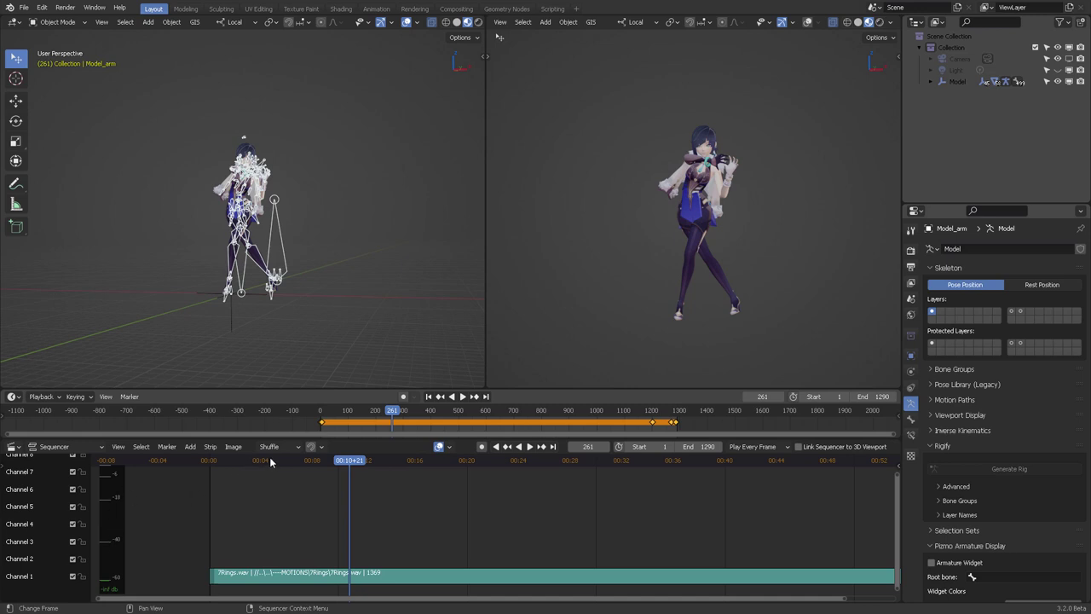
pyautogui.moveTo(270, 458); pyautogui.dragTo(236, 458)
pyautogui.press('space')
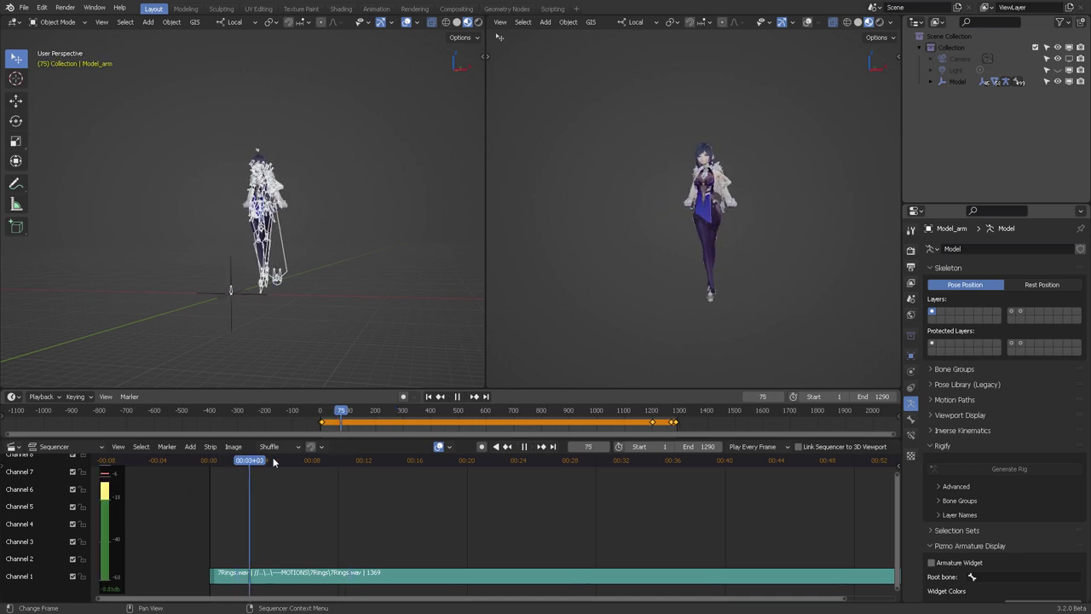
pyautogui.press('space')
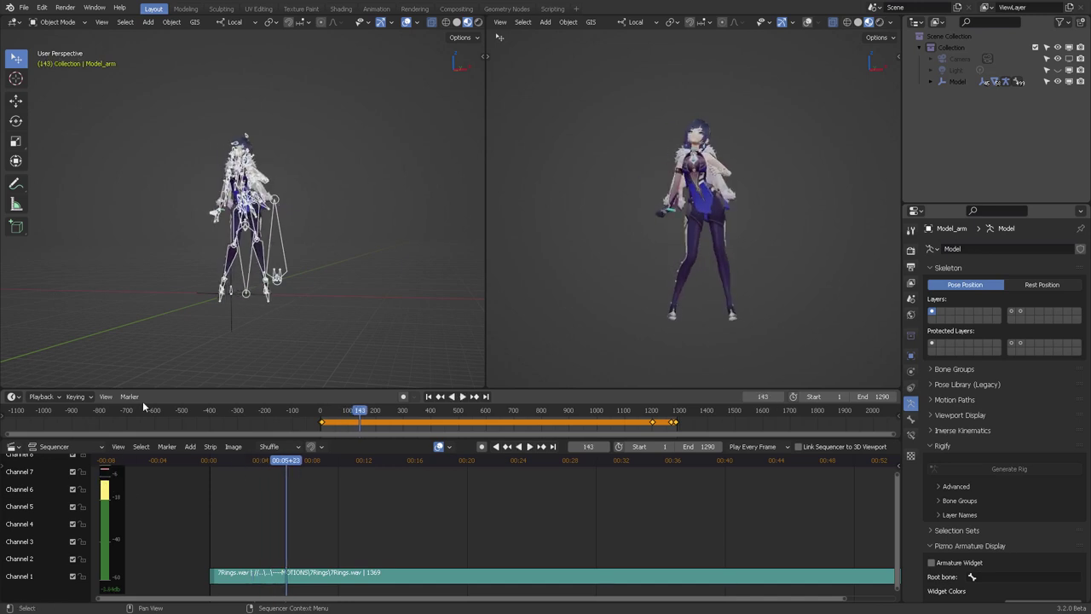
pyautogui.moveTo(285, 464); pyautogui.dragTo(397, 464)
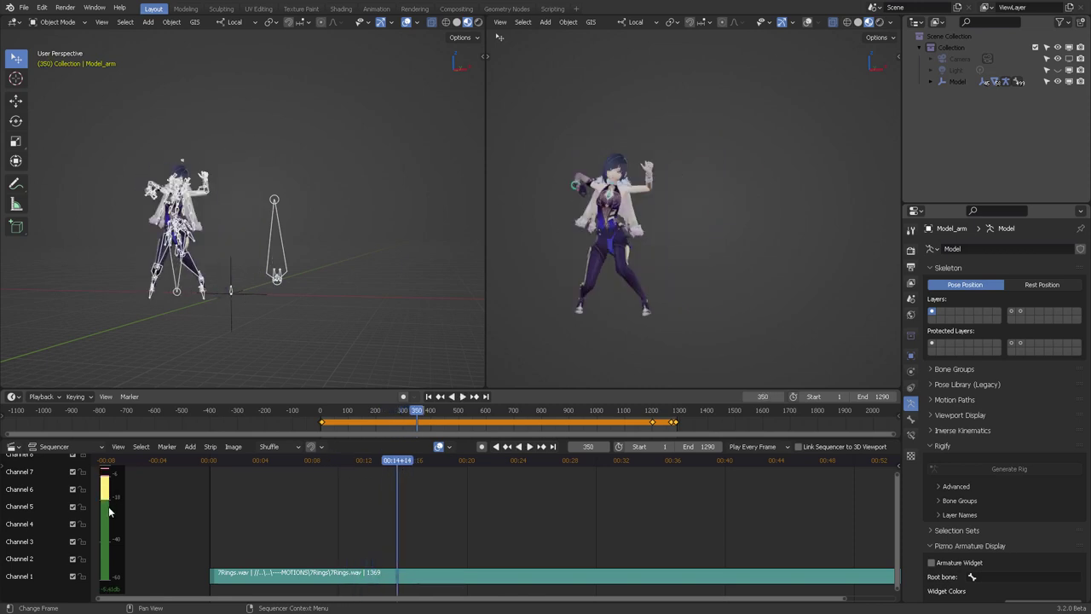
pyautogui.moveTo(401, 464); pyautogui.dragTo(269, 467)
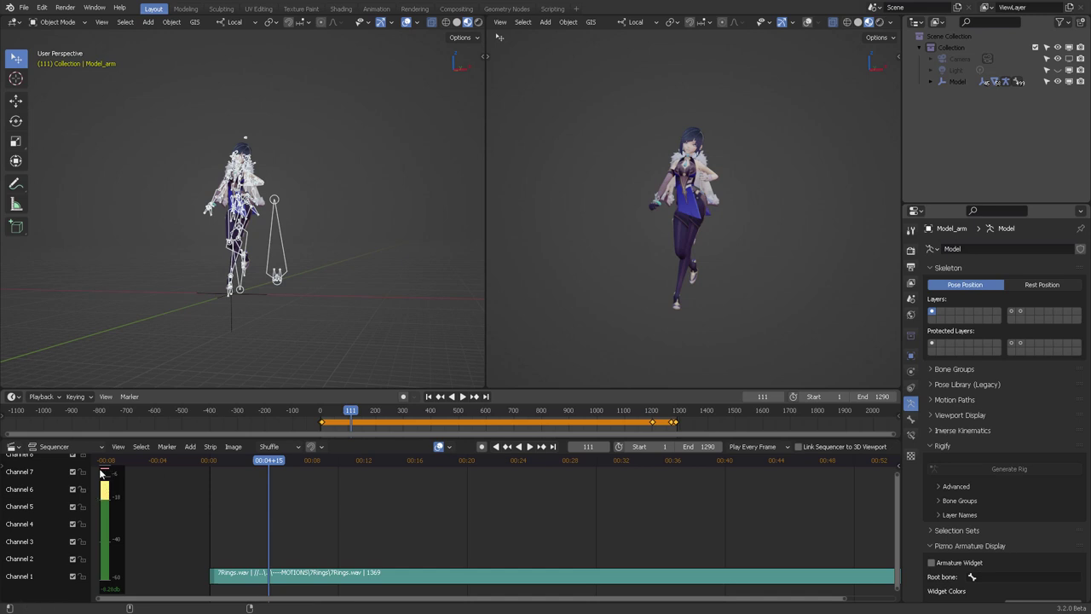
# Review the Sequencer: VSE Volume Meter add-on in the preferences and close the window.
pyautogui.hotkey('alt', 'Tab')
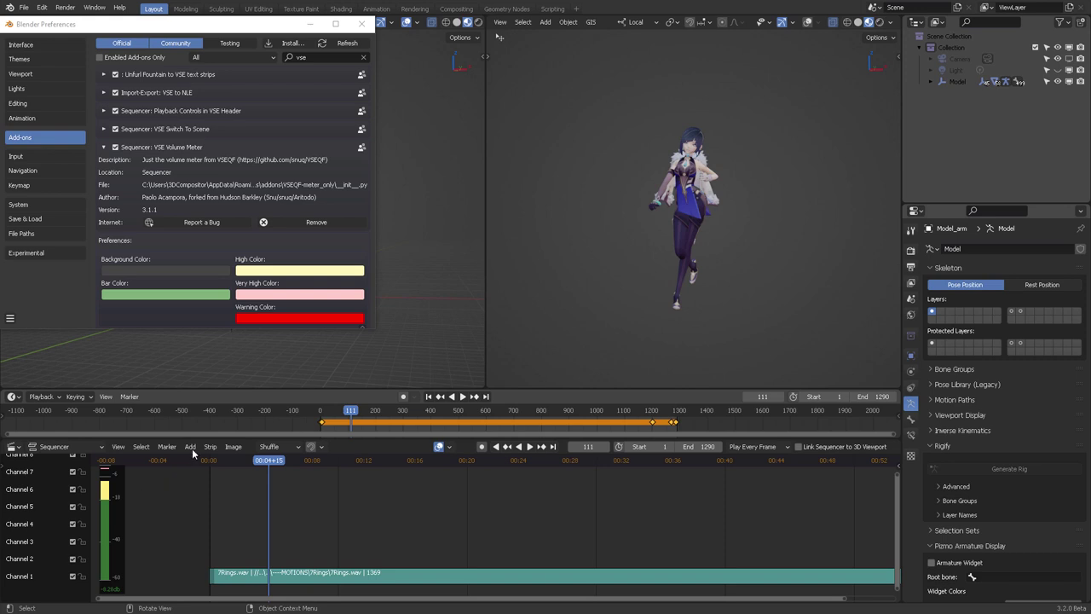
pyautogui.moveTo(149, 24); pyautogui.dragTo(232, 45)
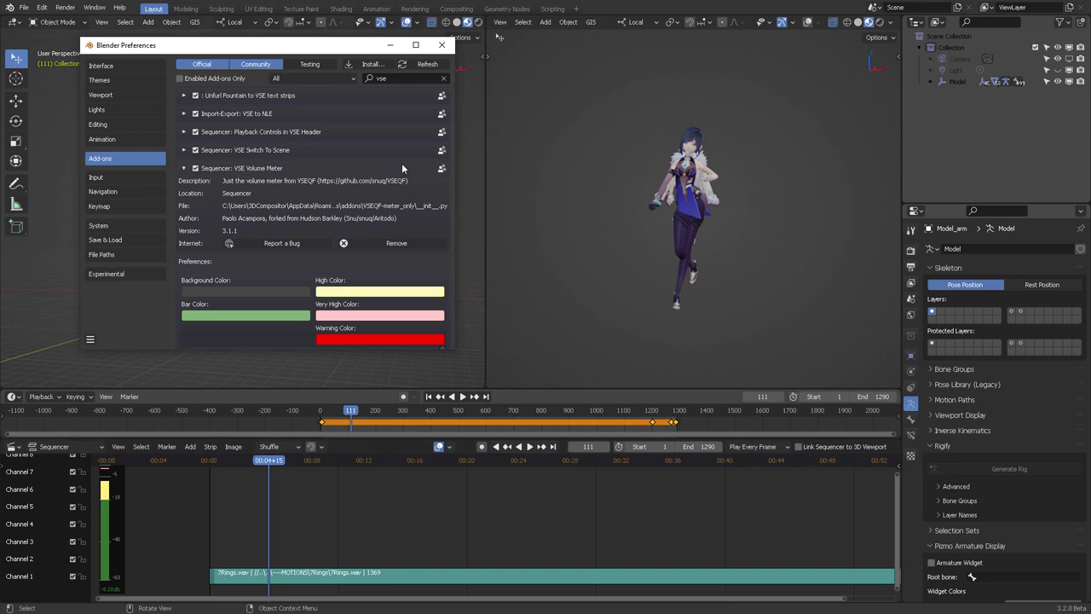
pyautogui.click(441, 44)
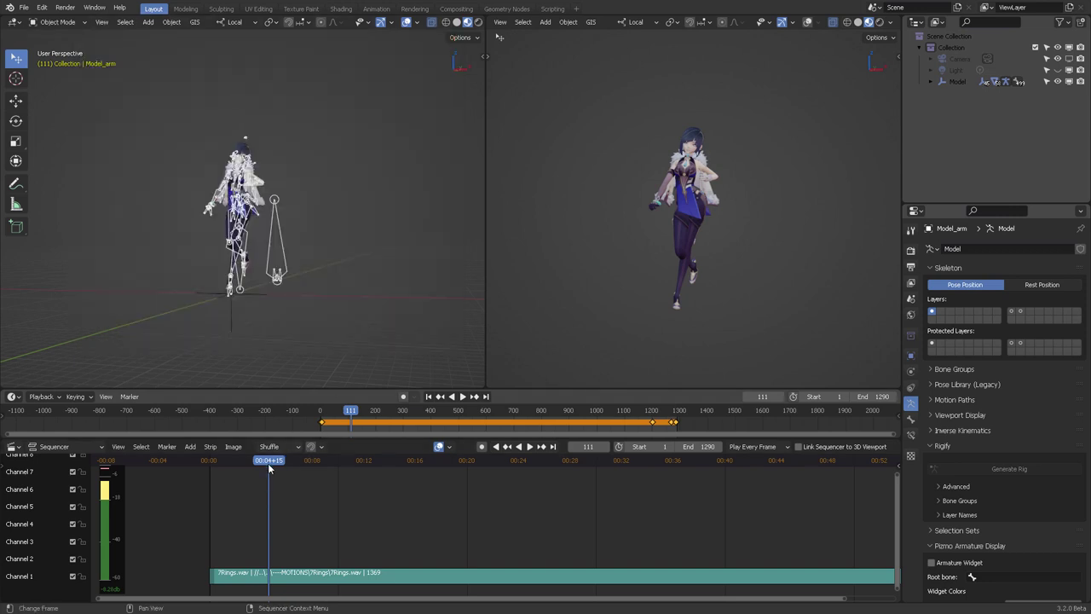
# Play the dance animation together with the audio from frame 28 and pause it at frame 189.
pyautogui.press('space')
pyautogui.moveTo(290, 463); pyautogui.dragTo(240, 470)
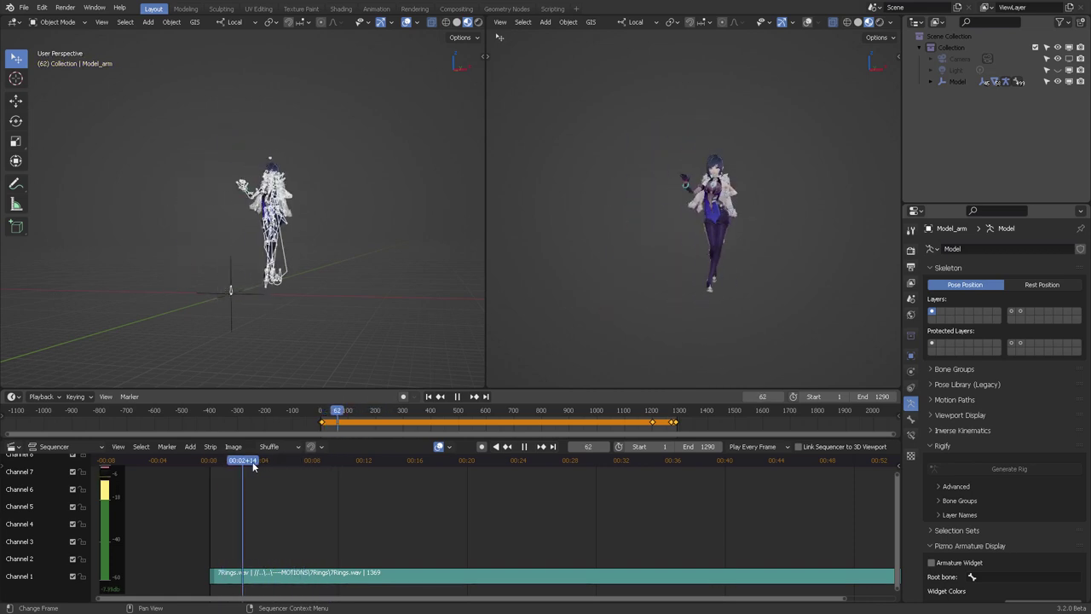
pyautogui.press('Escape')
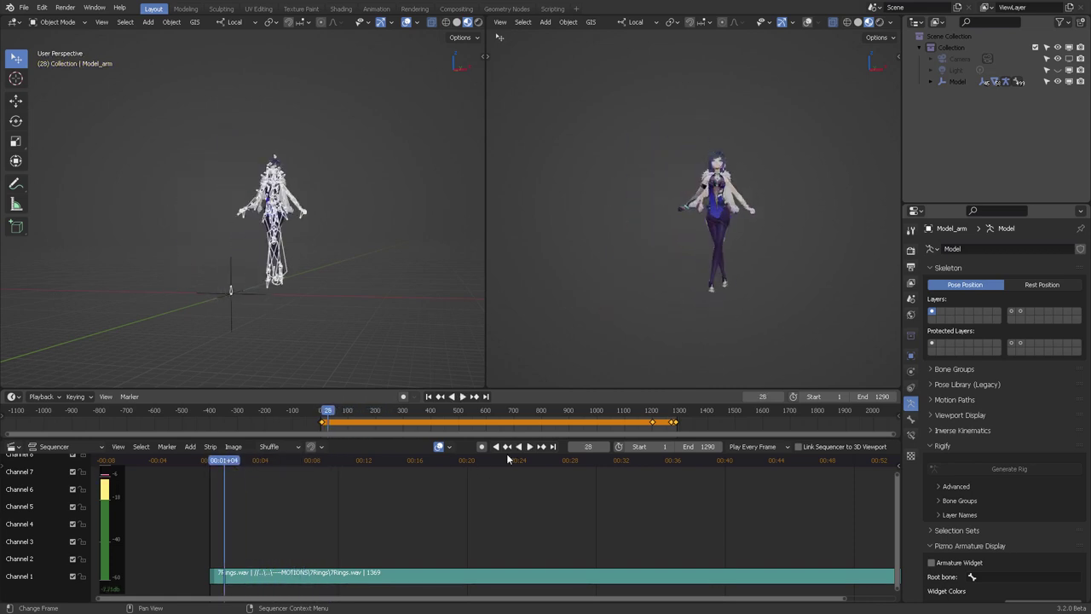
pyautogui.click(529, 447)
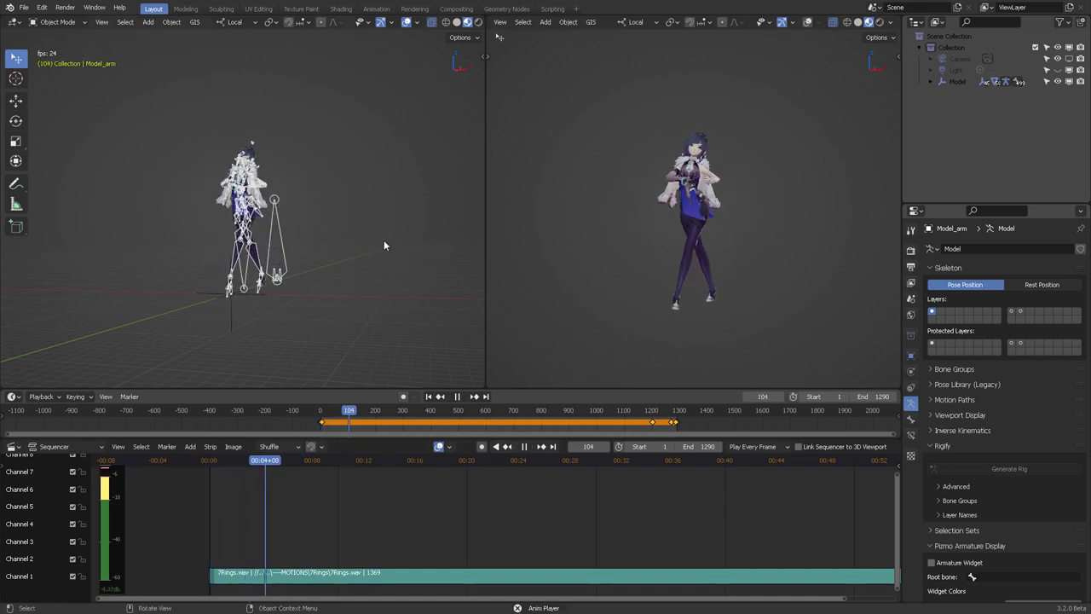
pyautogui.moveTo(383, 240); pyautogui.dragTo(401, 348, button='middle')
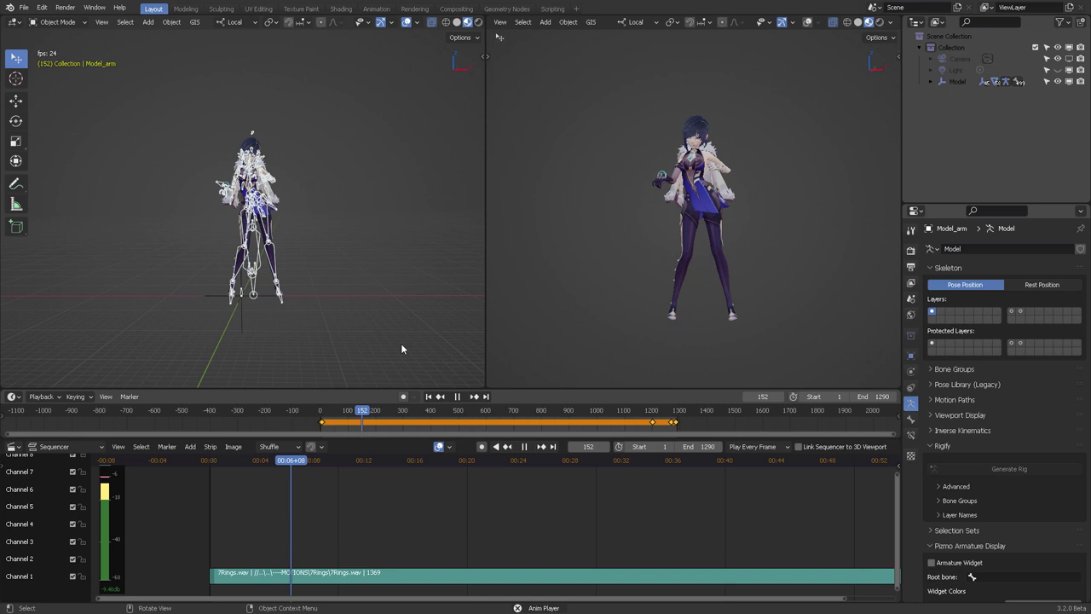
pyautogui.click(525, 446)
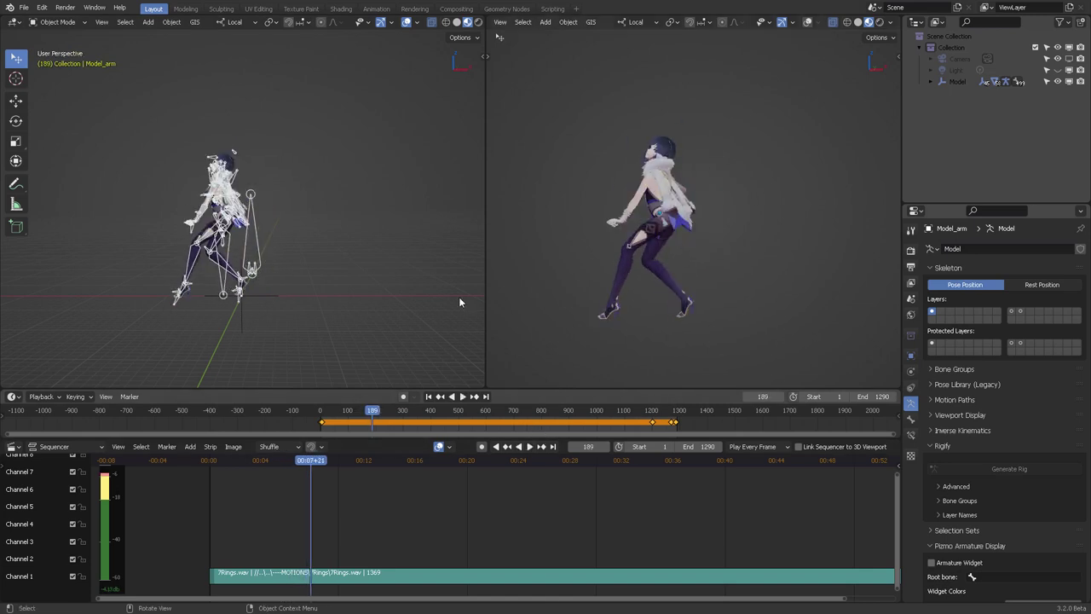
# Select the character mesh and examine the shading of its face from several angles.
pyautogui.moveTo(292, 219); pyautogui.dragTo(371, 206, button='middle')
pyautogui.scroll(5, 358, 205)
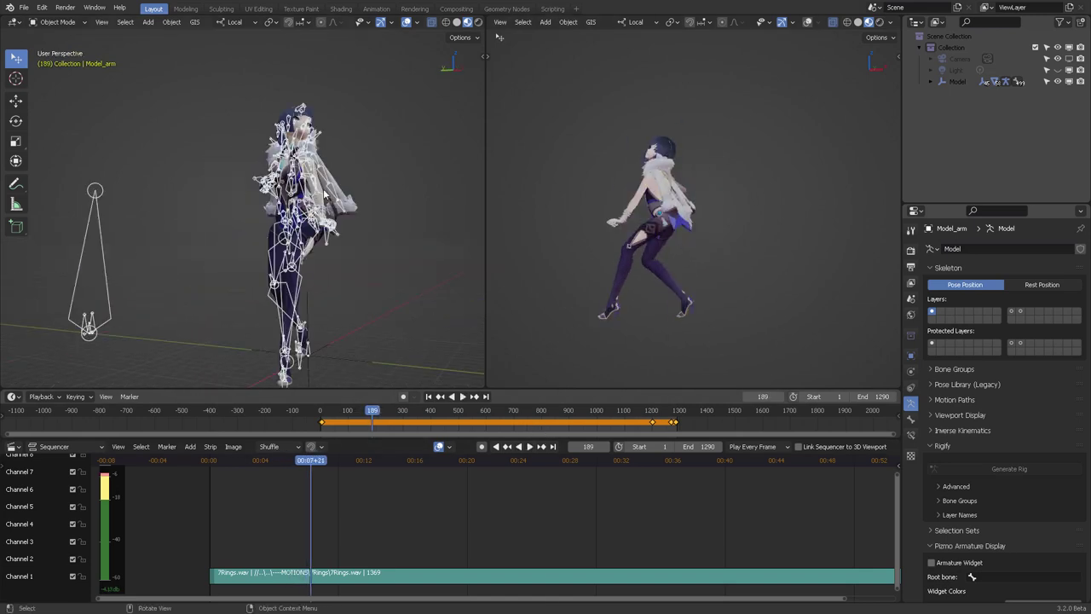
pyautogui.moveTo(299, 194); pyautogui.dragTo(338, 196, button='middle')
pyautogui.scroll(4, 297, 155)
pyautogui.click(224, 169)
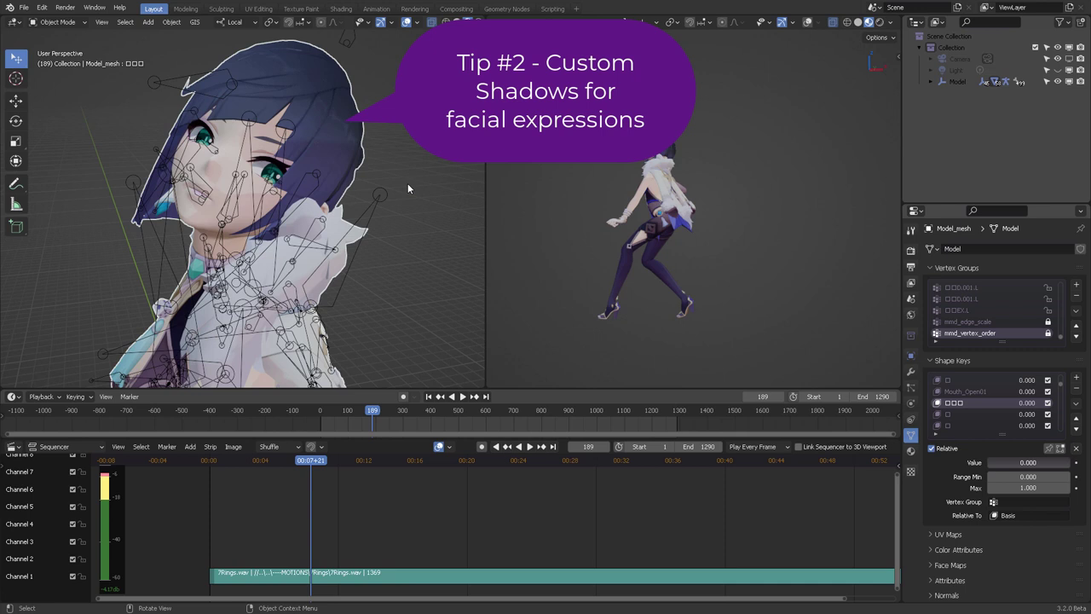
pyautogui.moveTo(408, 187); pyautogui.dragTo(417, 188, button='middle')
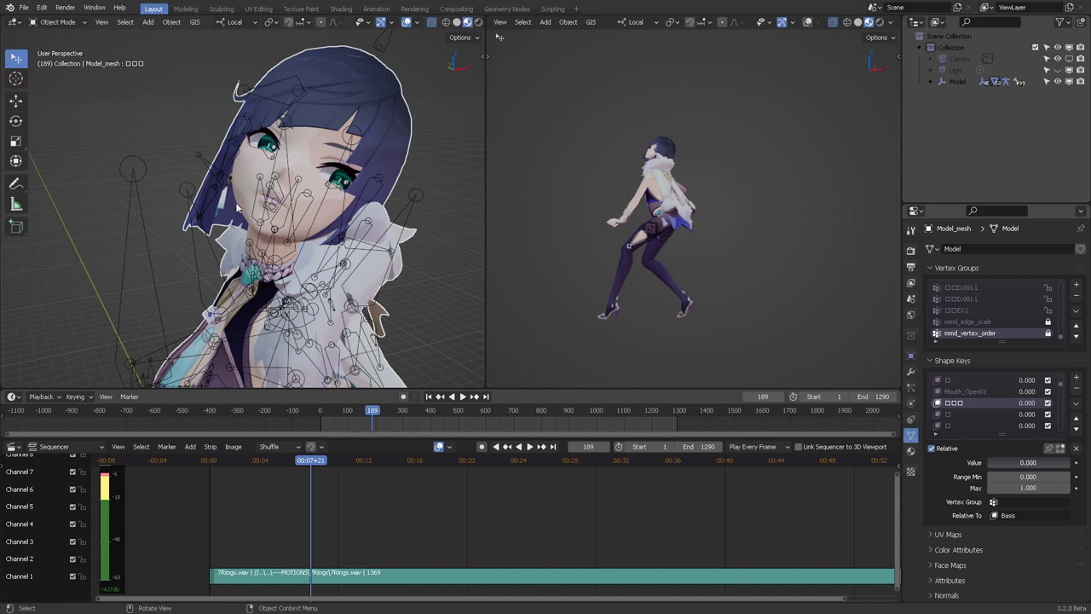
pyautogui.moveTo(237, 207); pyautogui.dragTo(350, 189, button='middle')
pyautogui.scroll(-3, 363, 210)
pyautogui.scroll(5, 371, 198)
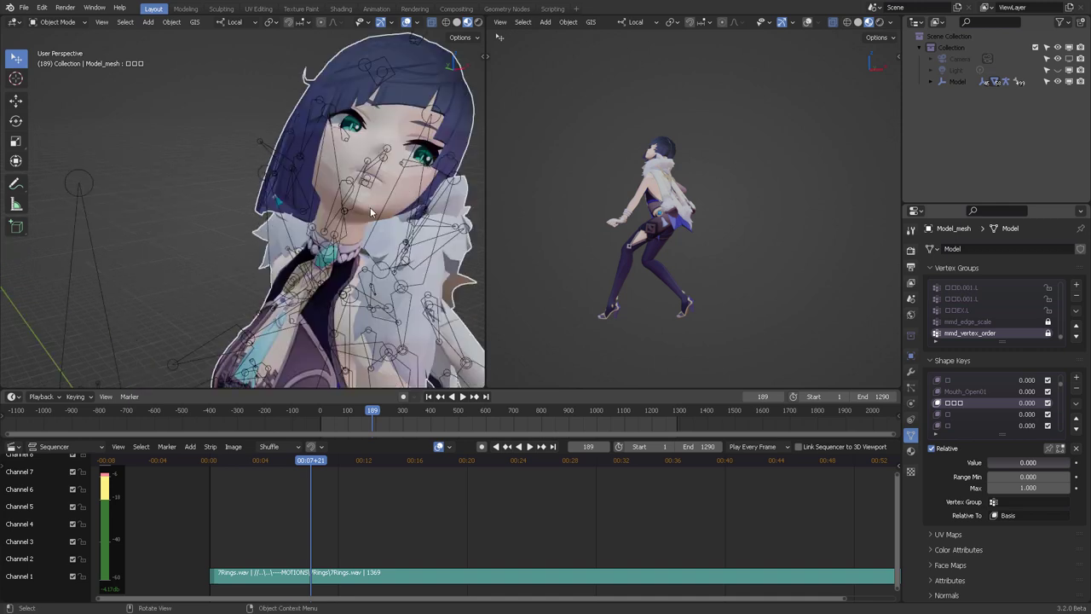
# Browse the mesh's facial shape keys, try adjusting the value of one, and select the key two rows below it.
pyautogui.click(963, 414)
pyautogui.scroll(-4, 963, 411)
pyautogui.click(964, 393)
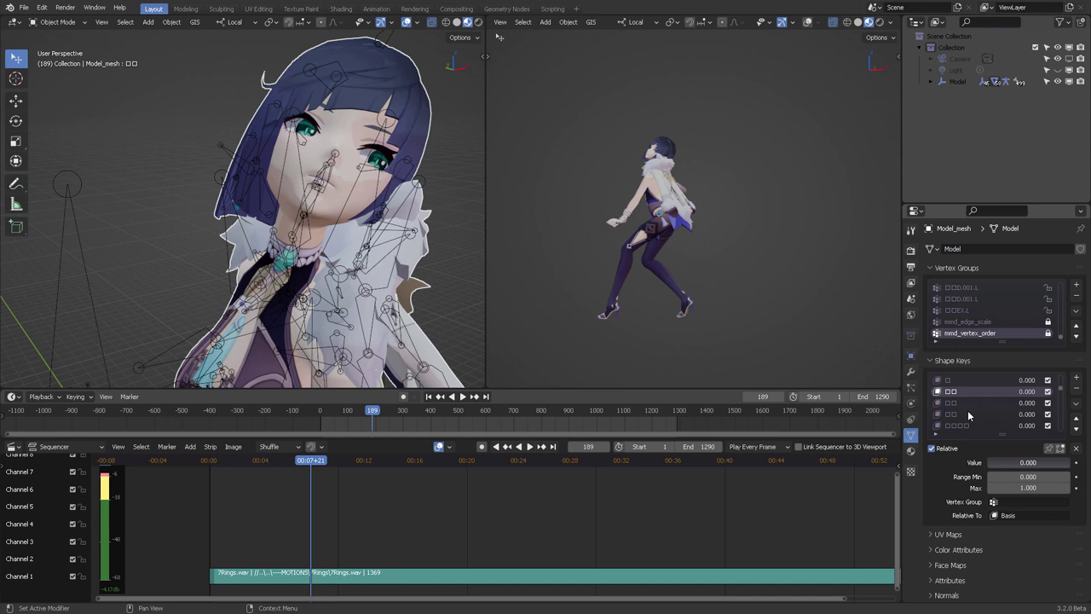
pyautogui.moveTo(991, 466); pyautogui.dragTo(1015, 463)
pyautogui.click(981, 415)
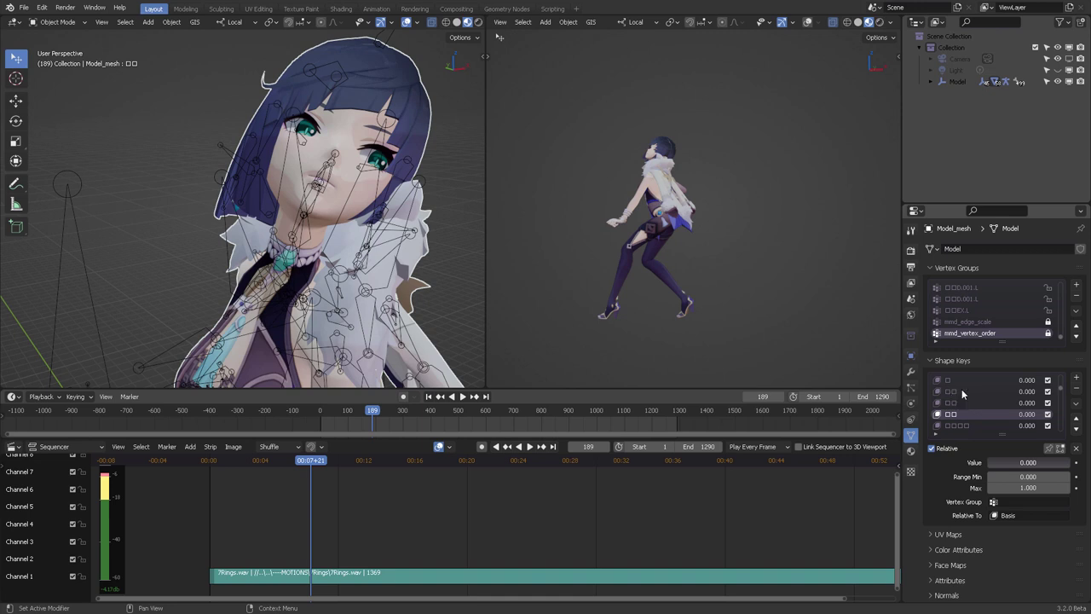
# Clear the custom interface font in the Text Rendering preferences and set the interface language to Simplified Chinese.
pyautogui.click(42, 7)
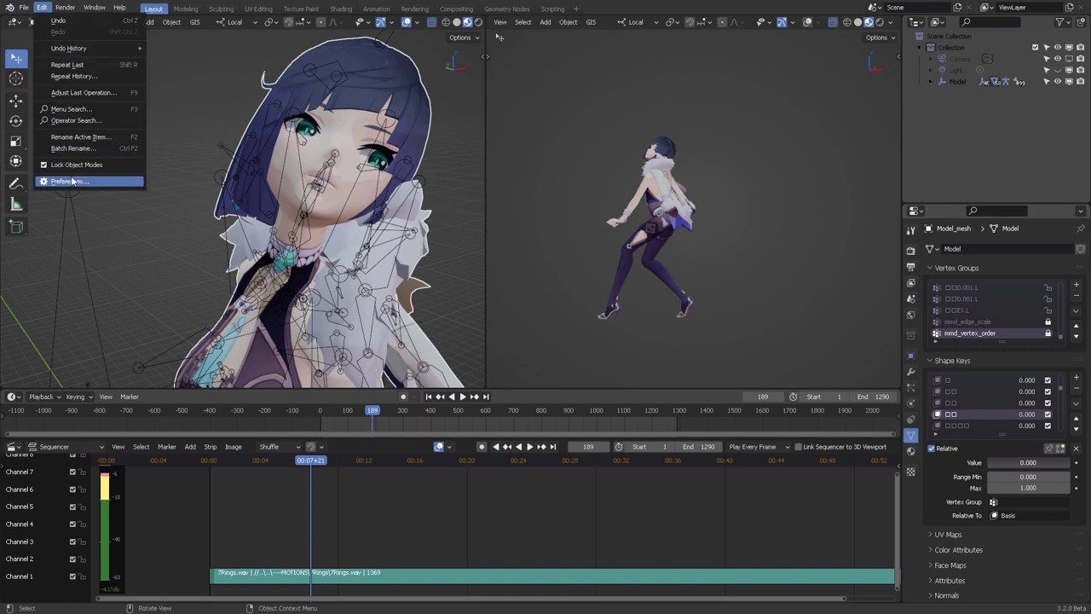
pyautogui.click(73, 181)
pyautogui.click(20, 40)
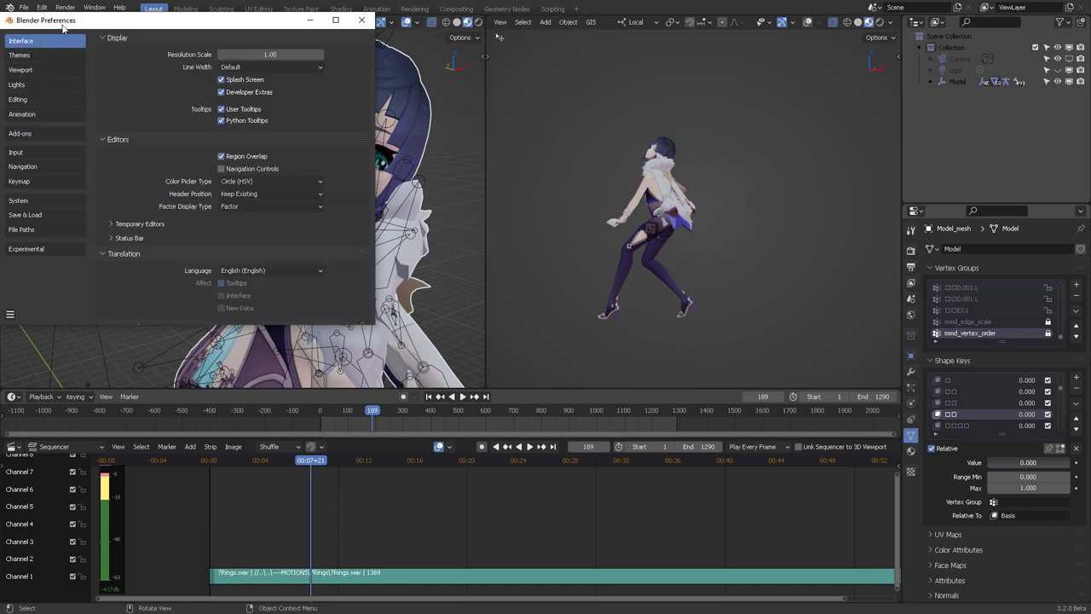
pyautogui.moveTo(67, 24); pyautogui.dragTo(144, 32)
pyautogui.scroll(-1, 220, 179)
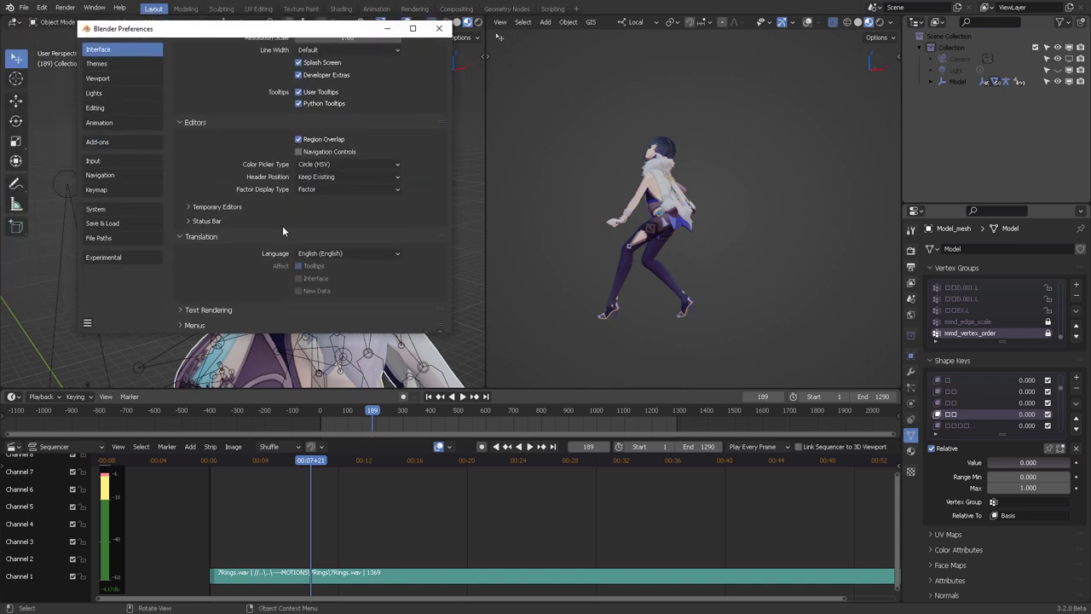
pyautogui.click(207, 312)
pyautogui.scroll(-2, 235, 273)
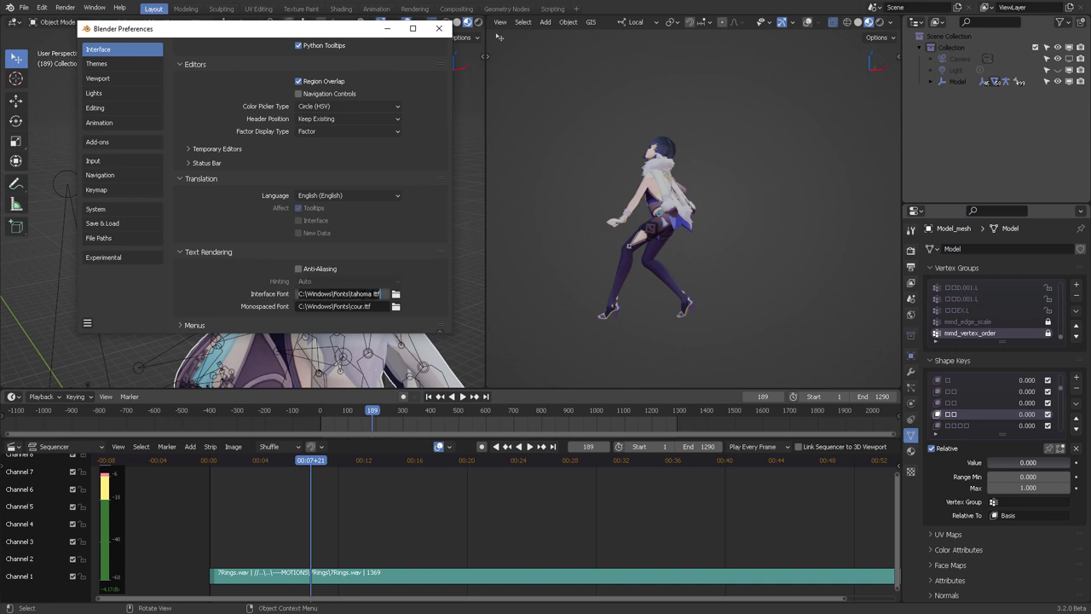
pyautogui.click(380, 293)
pyautogui.press('BackSpace')
pyautogui.press('Return')
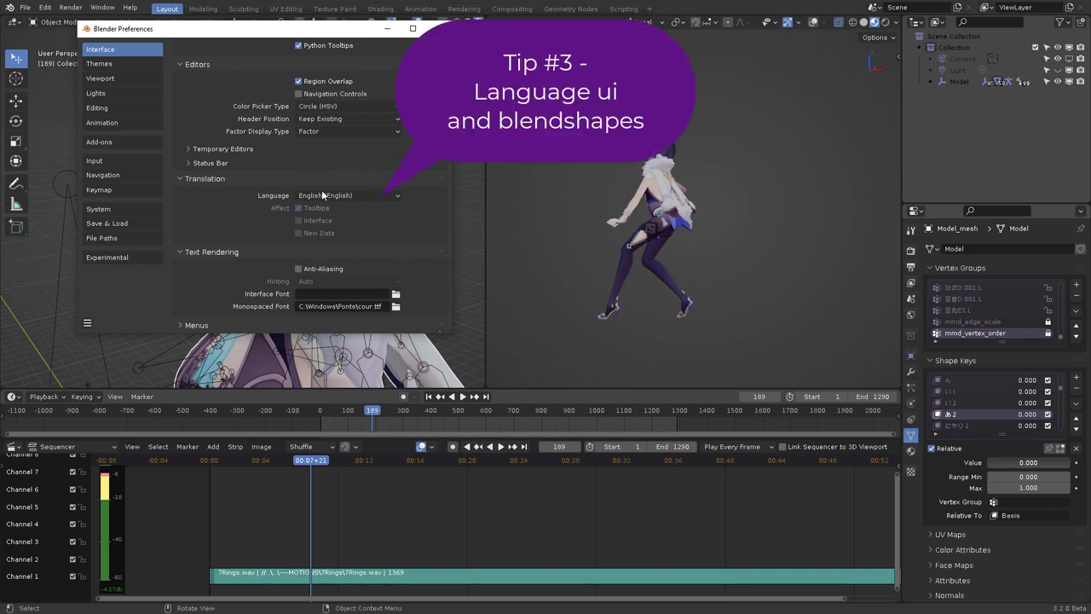
pyautogui.click(353, 195)
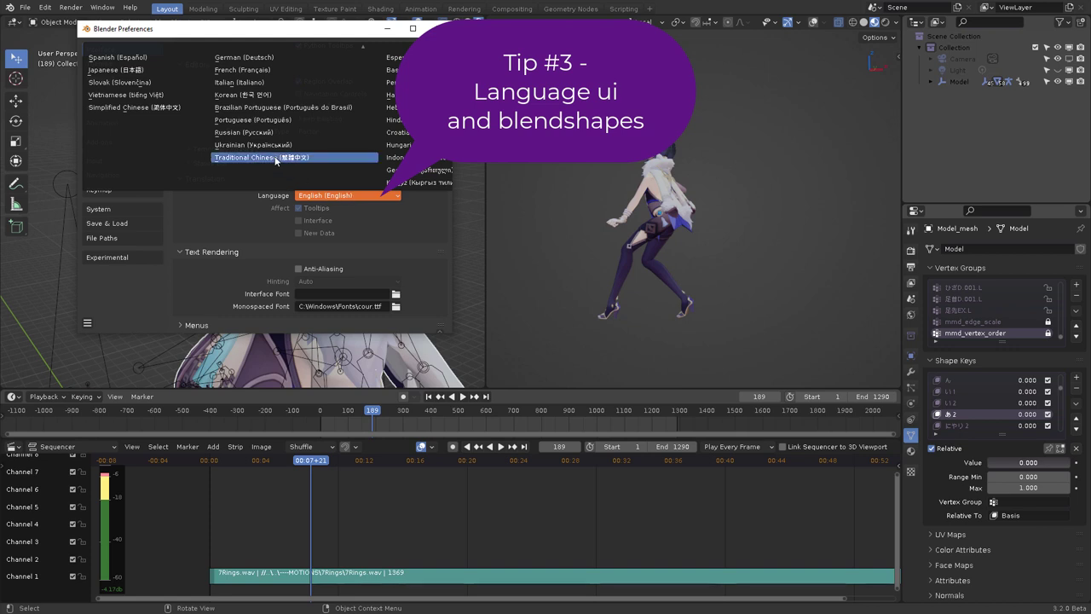
pyautogui.click(153, 107)
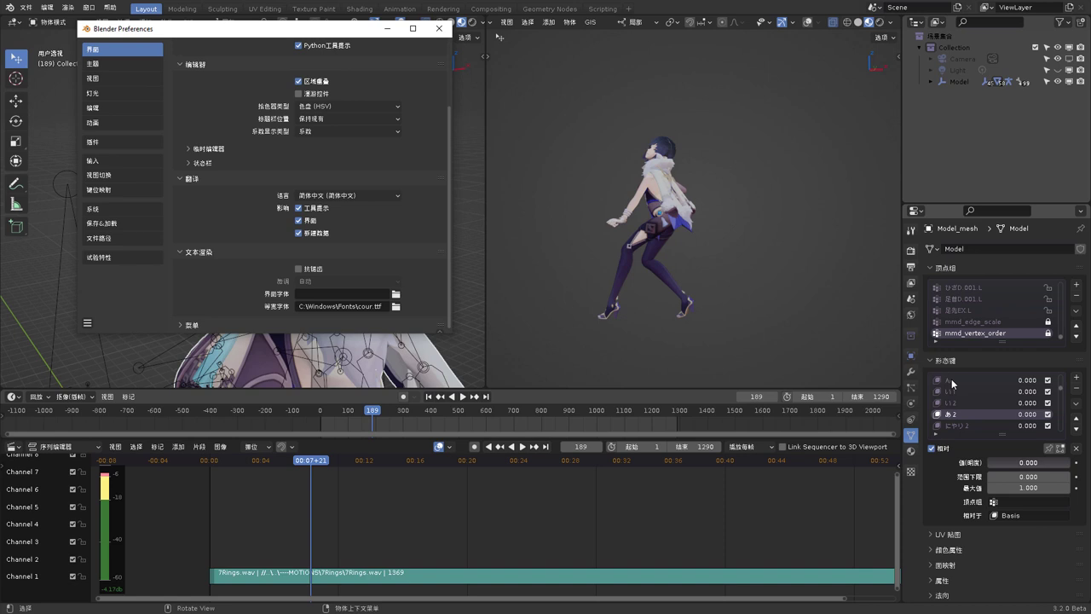
# Copy the name of the shape key "ん" and translate it into English with Google Translate in the browser.
pyautogui.scroll(2, 954, 387)
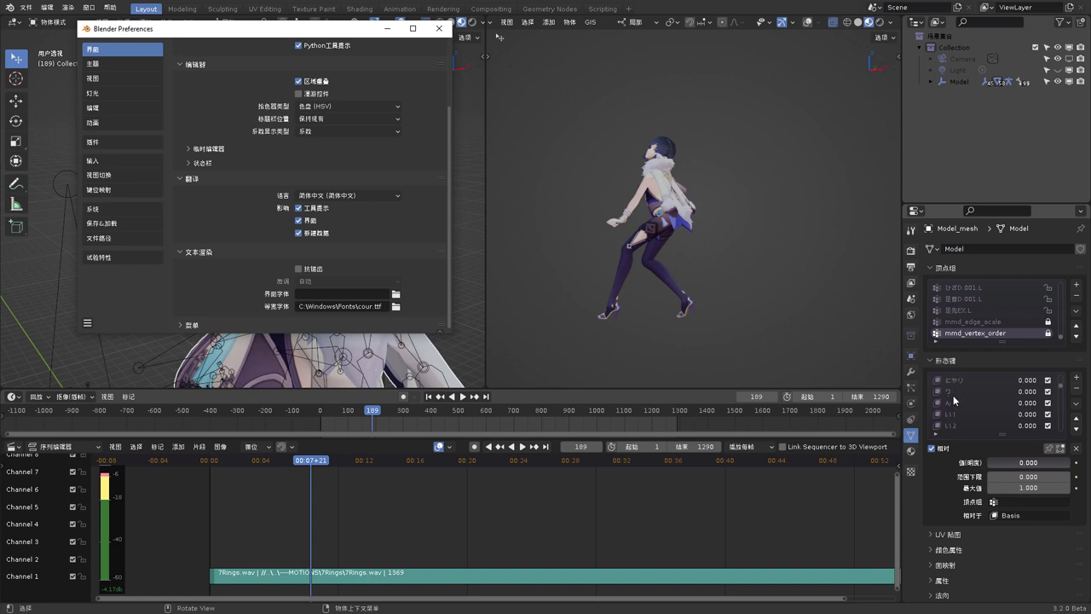
pyautogui.click(949, 405)
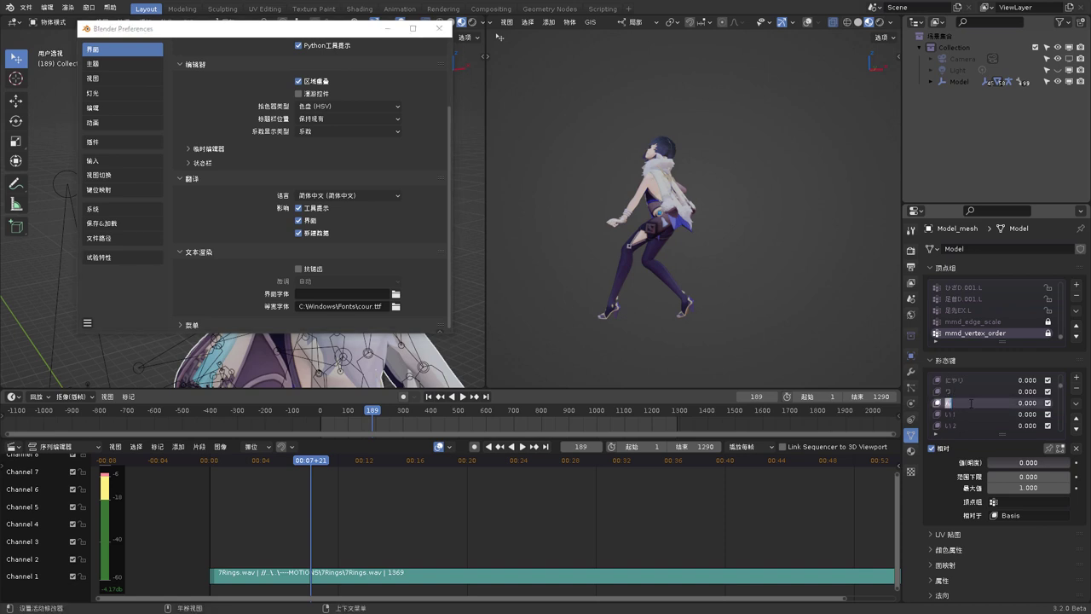
pyautogui.hotkey('alt', 'Tab')
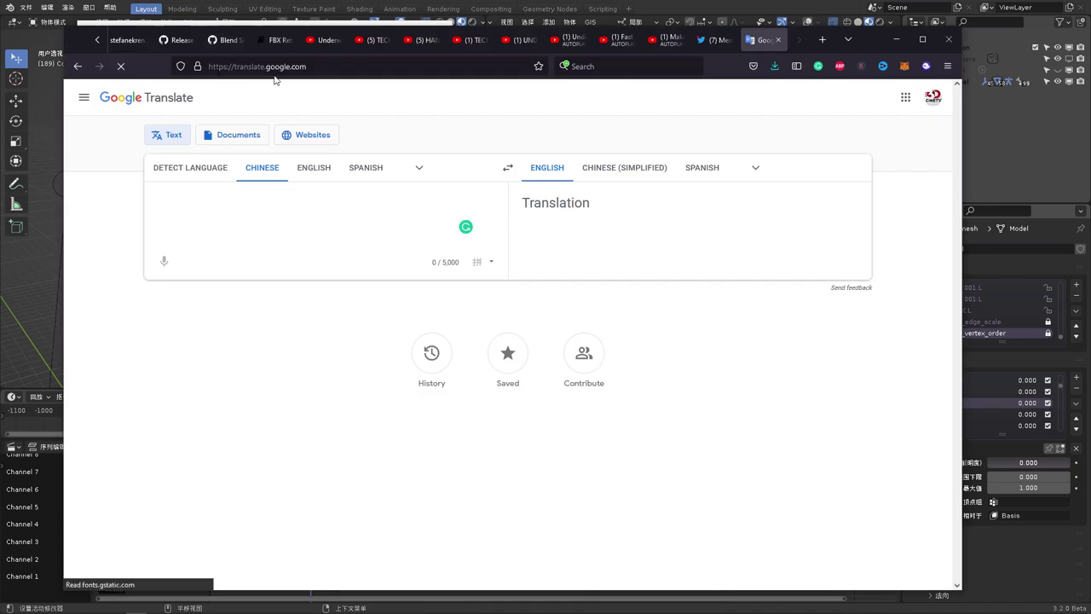
pyautogui.click(160, 170)
pyautogui.write('ん')
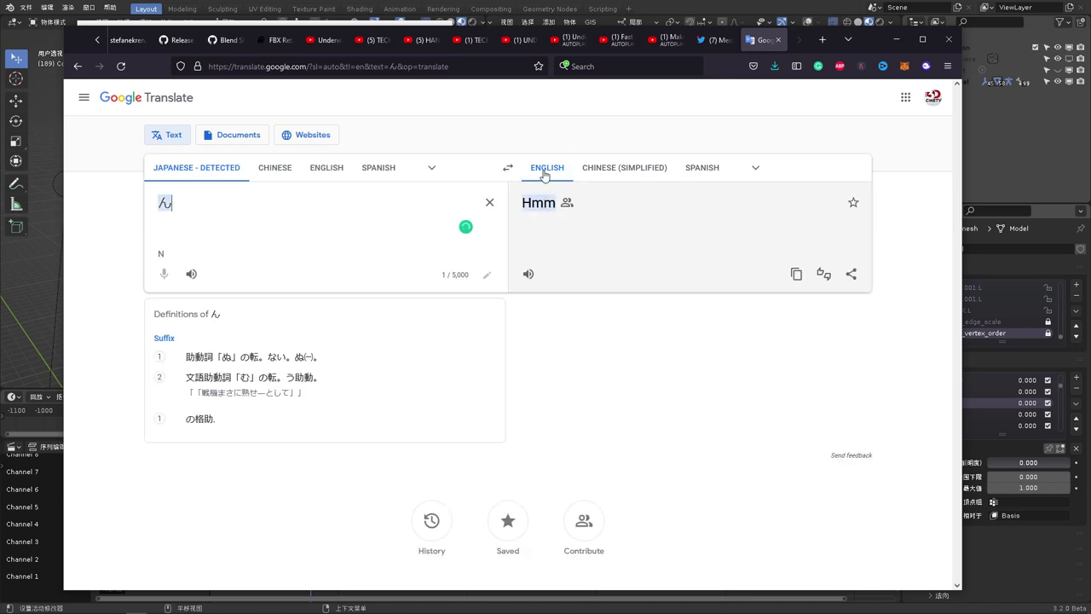
pyautogui.hotkey('alt', 'Tab')
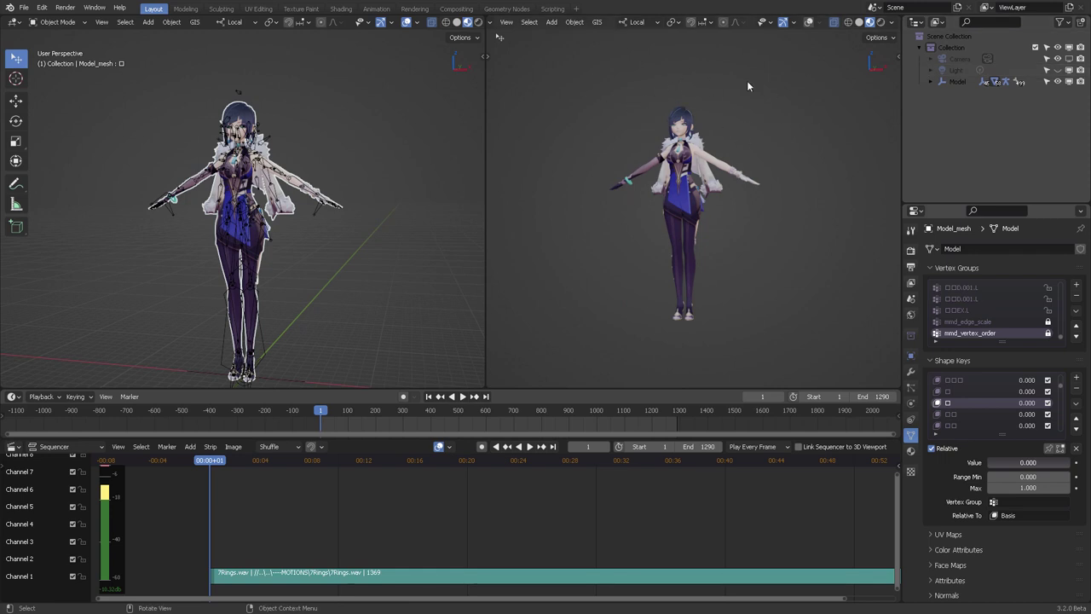
# Make the hidden Camera visible in the viewports and select it.
pyautogui.click(962, 59)
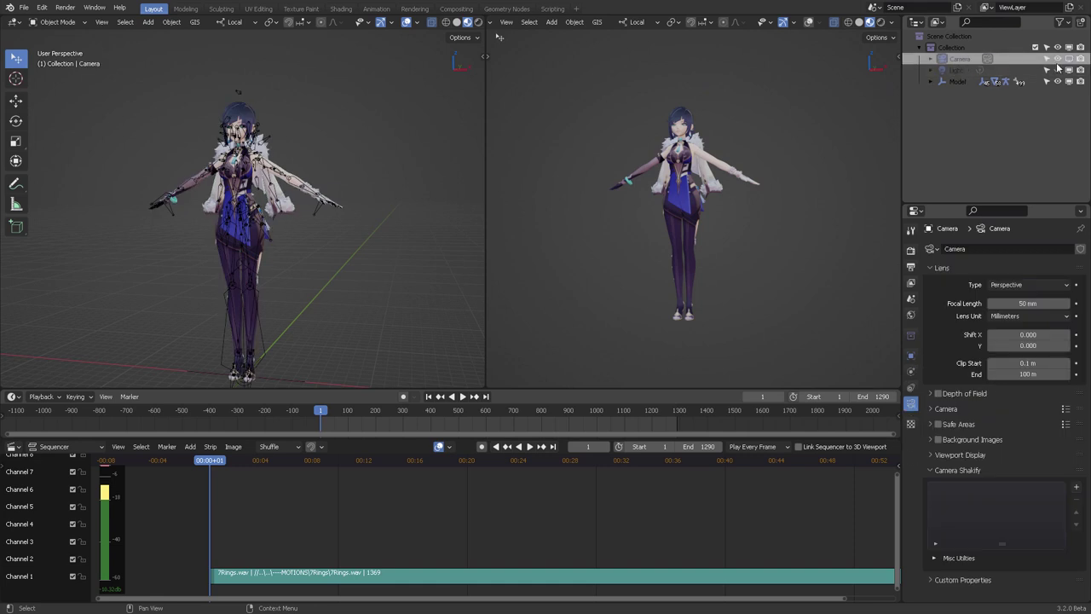
pyautogui.click(1069, 59)
pyautogui.click(961, 61)
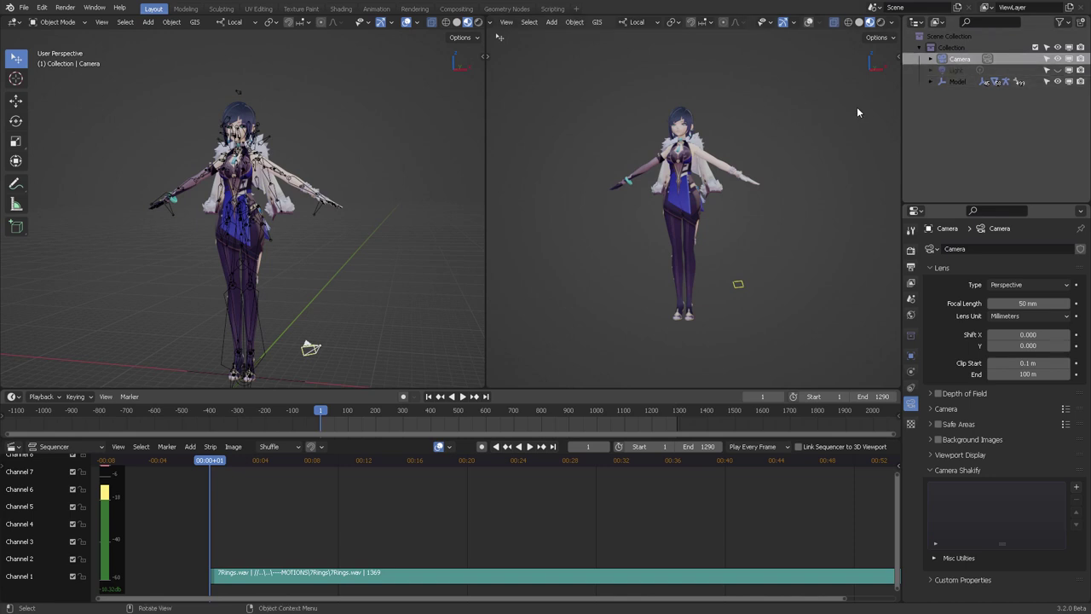
# Show the MMD Tools operators with the model, motion and pose import options beside the character preview viewport.
pyautogui.press('n')
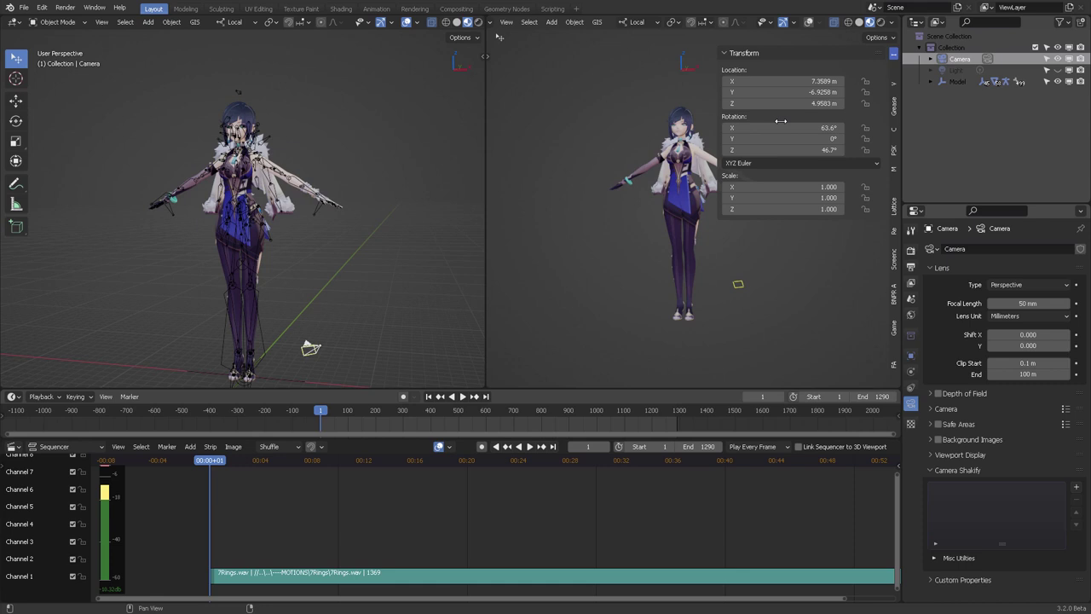
pyautogui.click(894, 83)
pyautogui.click(895, 90)
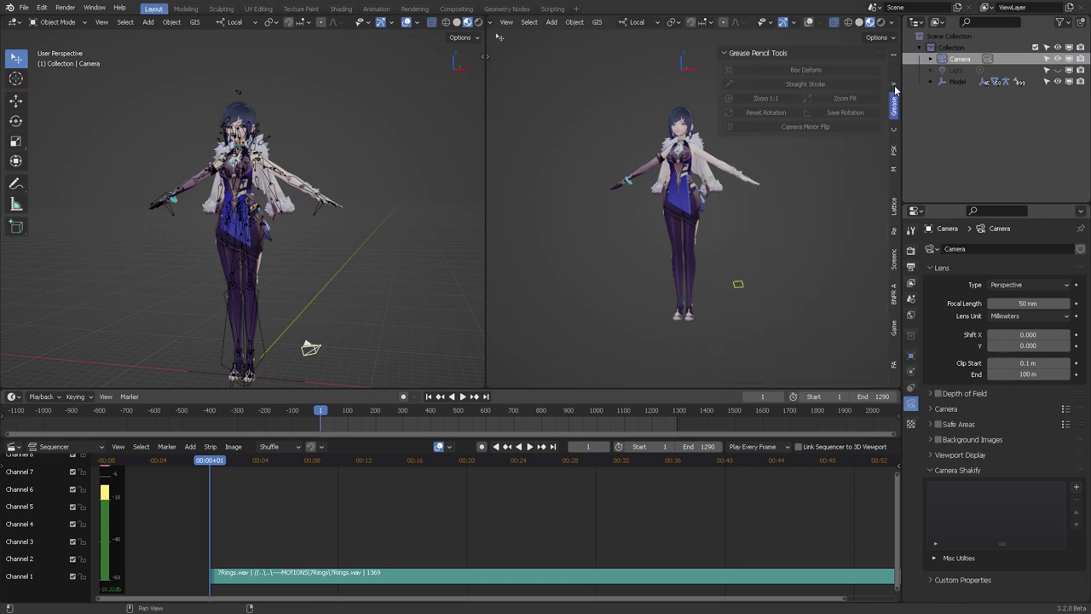
pyautogui.scroll(-3, 895, 93)
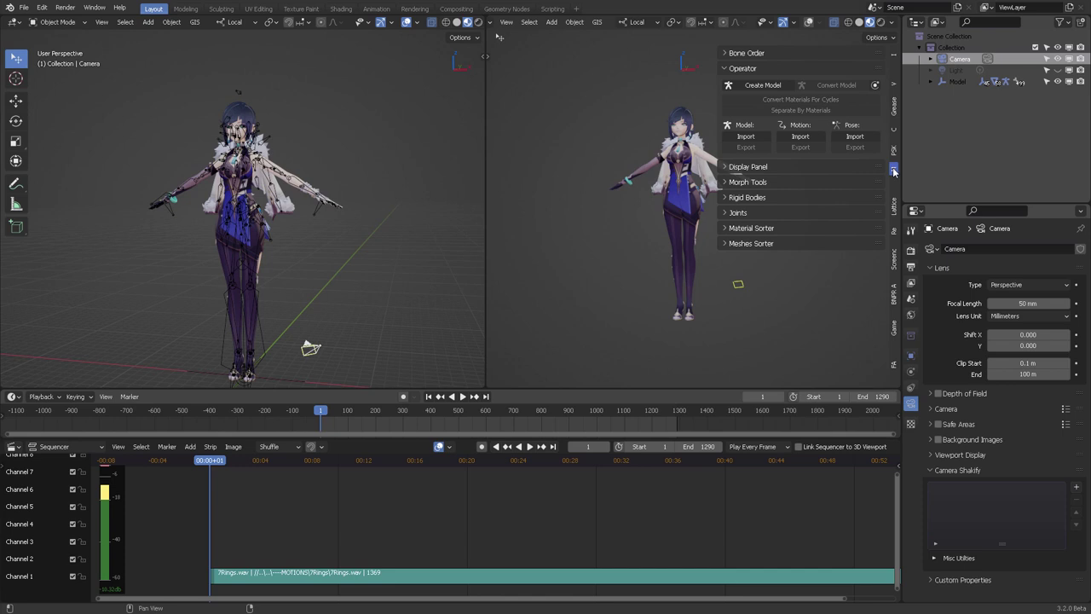
# Search the add-ons in the preferences for "mmd".
pyautogui.click(41, 7)
pyautogui.click(71, 182)
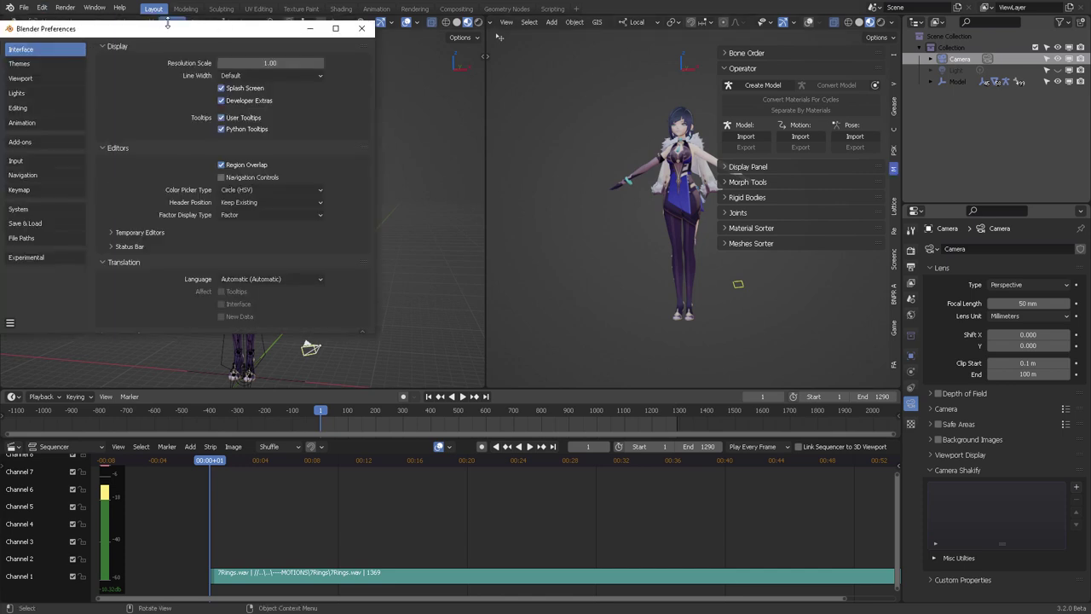
pyautogui.moveTo(170, 15); pyautogui.dragTo(363, 72)
pyautogui.click(217, 185)
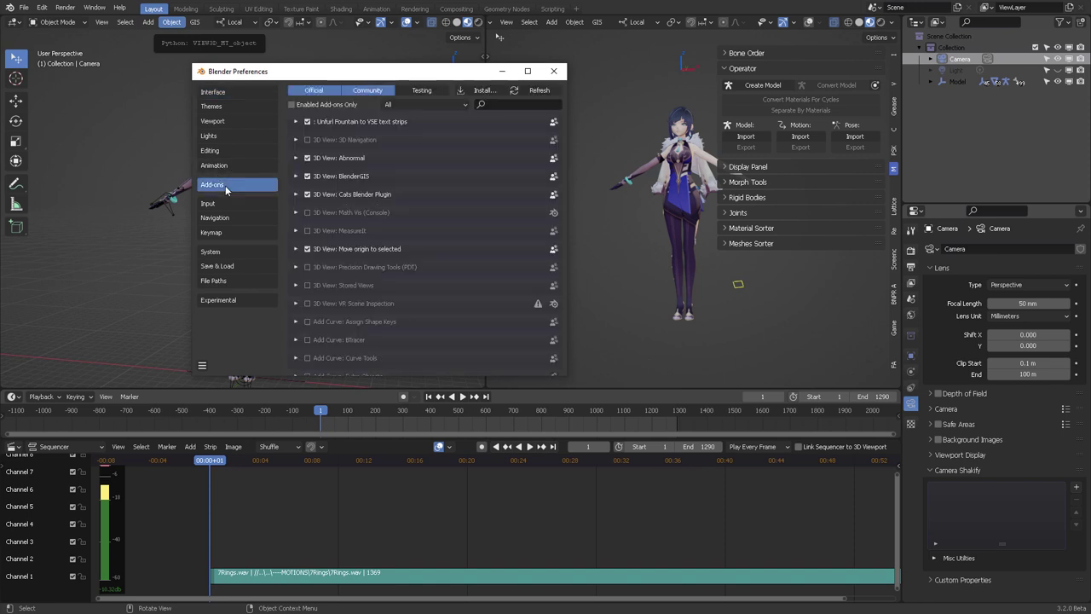
pyautogui.click(498, 106)
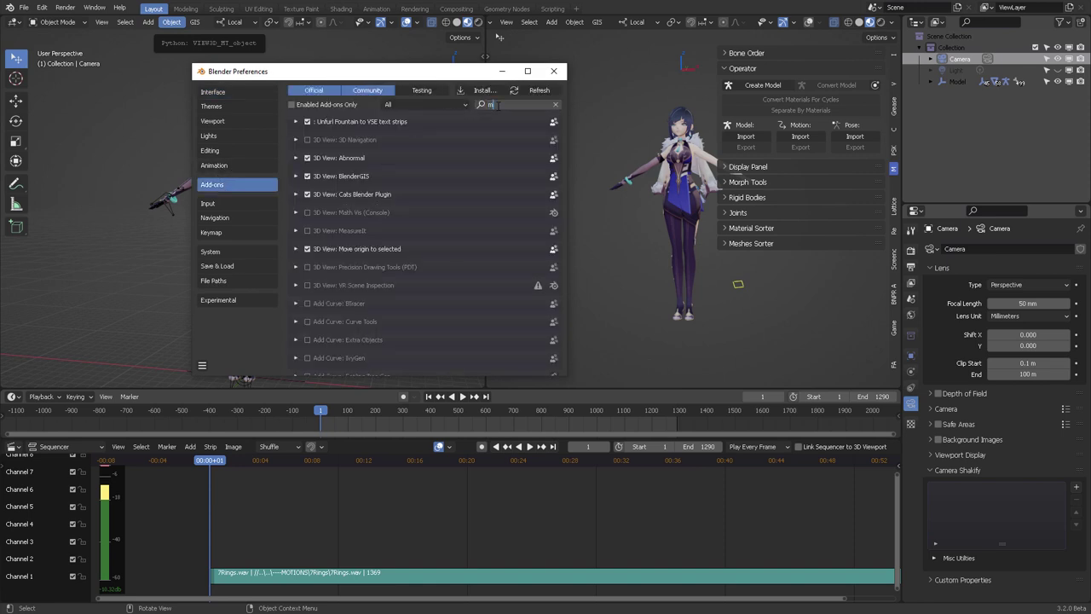
pyautogui.write('mmd')
pyautogui.press('Return')
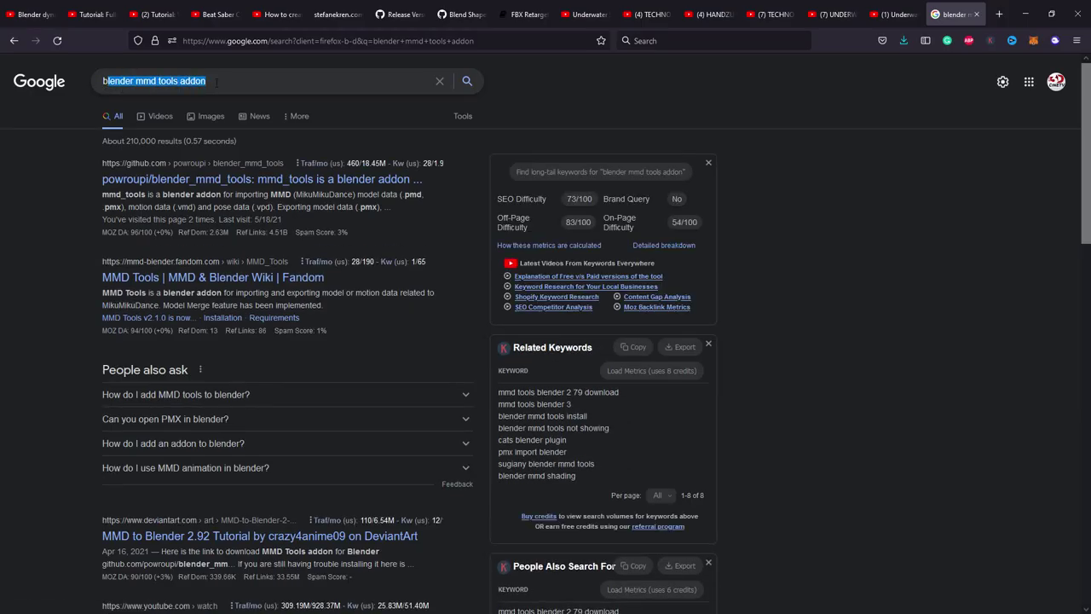
# Open the powroupi/blender_mmd_tools GitHub repository from the browser's search results and download it as a ZIP.
pyautogui.click(37, 271)
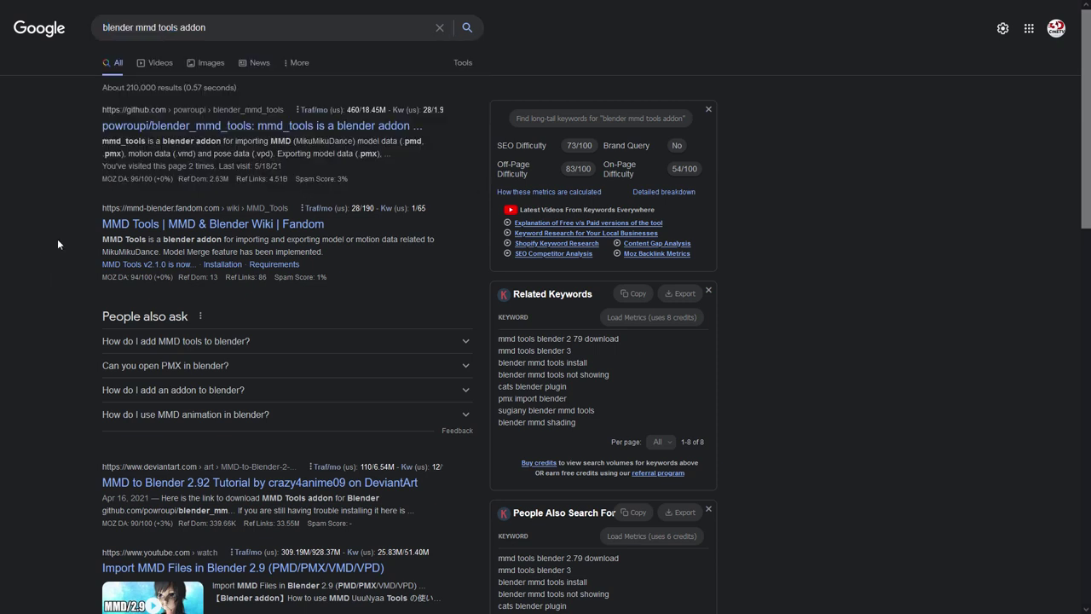
pyautogui.click(170, 128)
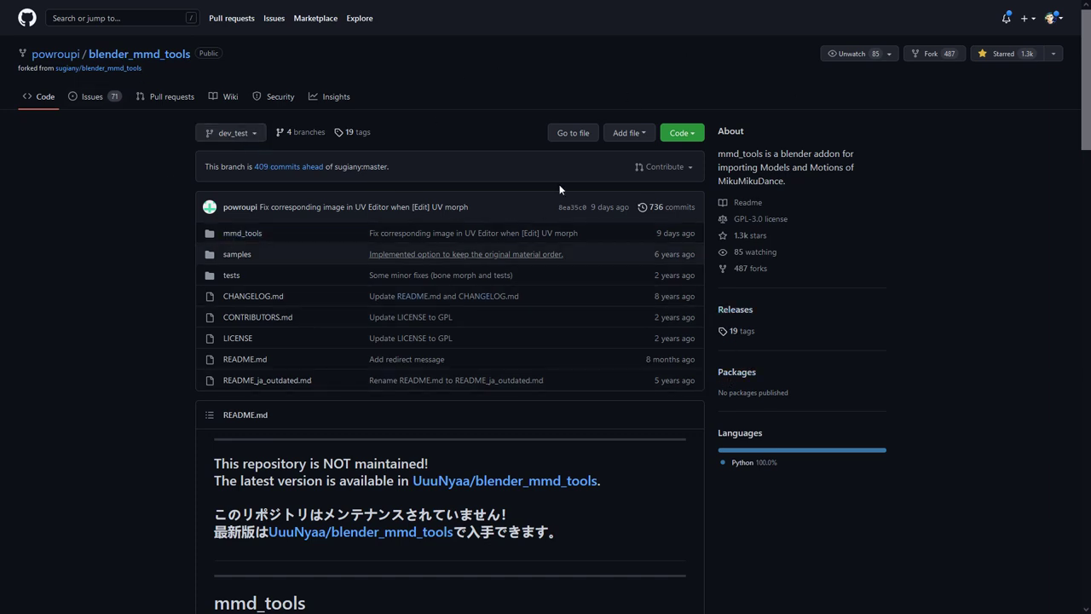
pyautogui.click(694, 135)
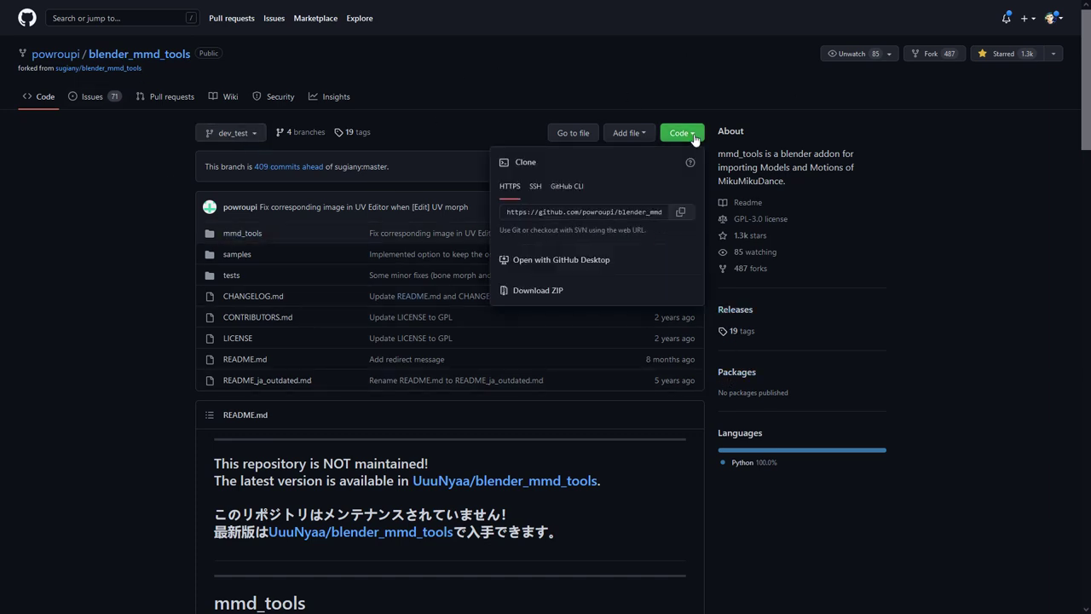
pyautogui.click(533, 292)
pyautogui.click(117, 164)
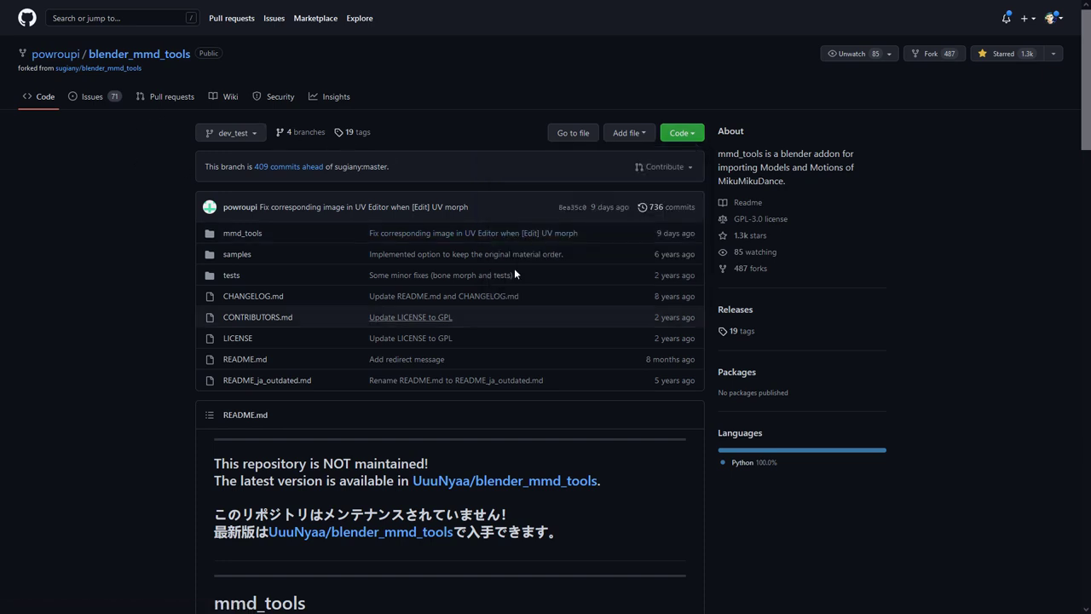
pyautogui.scroll(-3, 515, 332)
pyautogui.scroll(3, 511, 338)
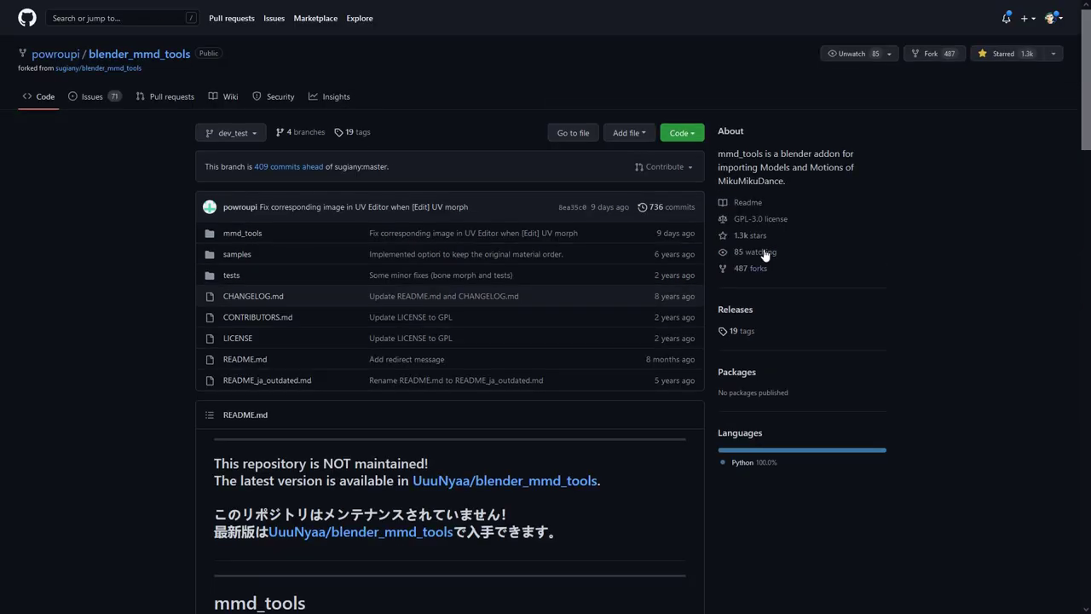
# Switch back to Blender, close the preferences and import the Camera.vmd motion from the 7Rings folder onto the selected camera.
pyautogui.hotkey('alt', 'Tab')
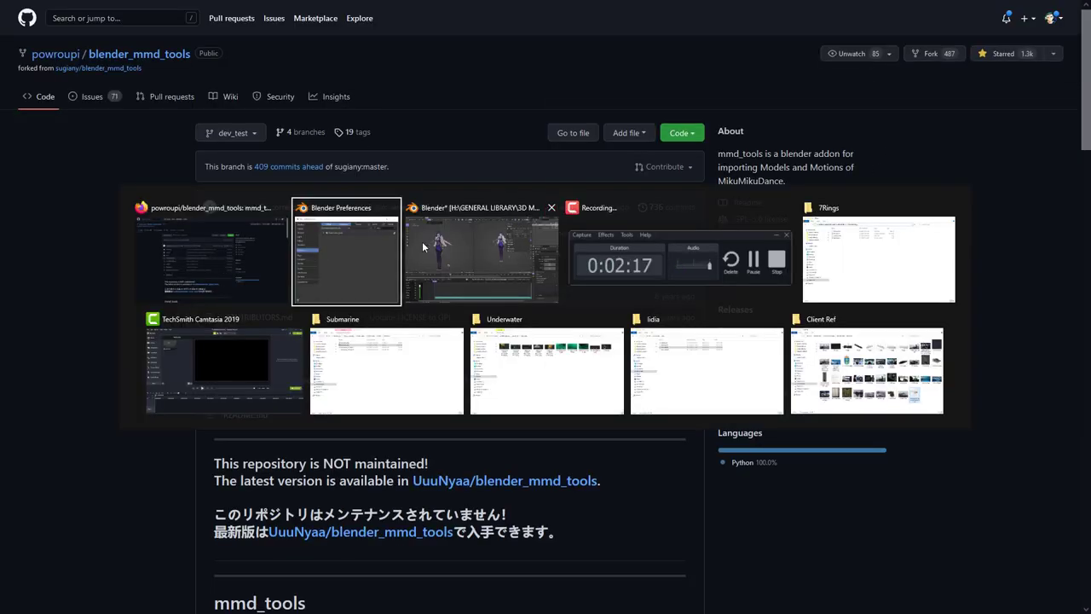
pyautogui.click(553, 71)
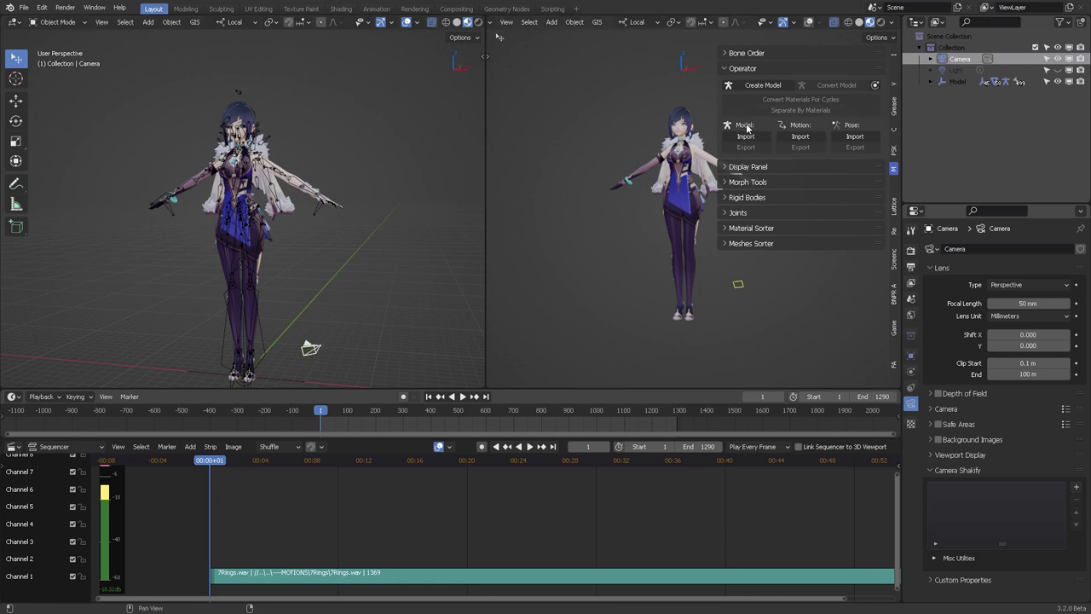
pyautogui.click(801, 137)
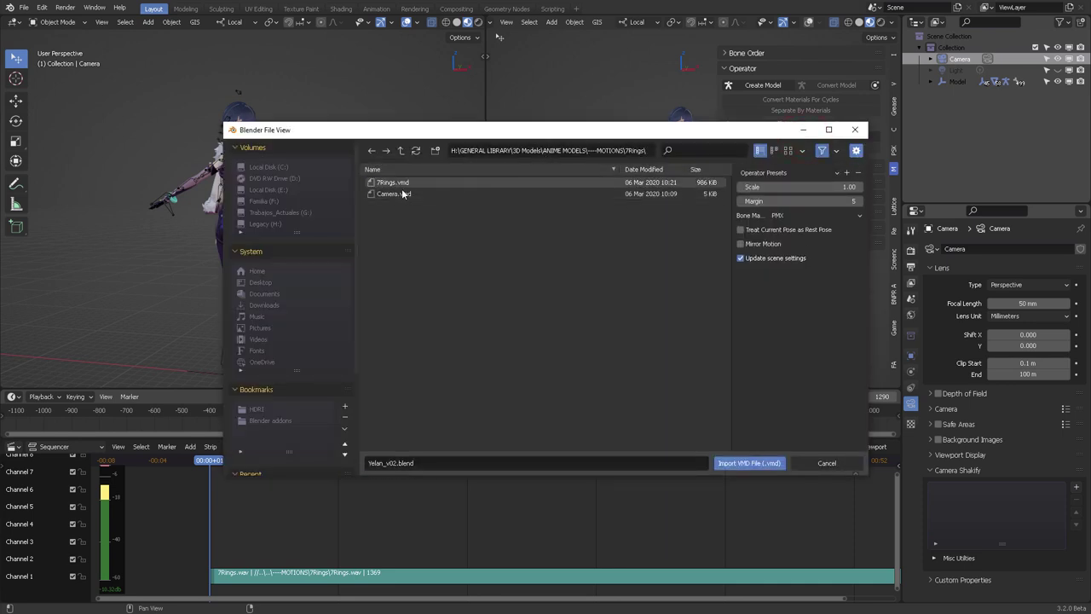
pyautogui.click(397, 197)
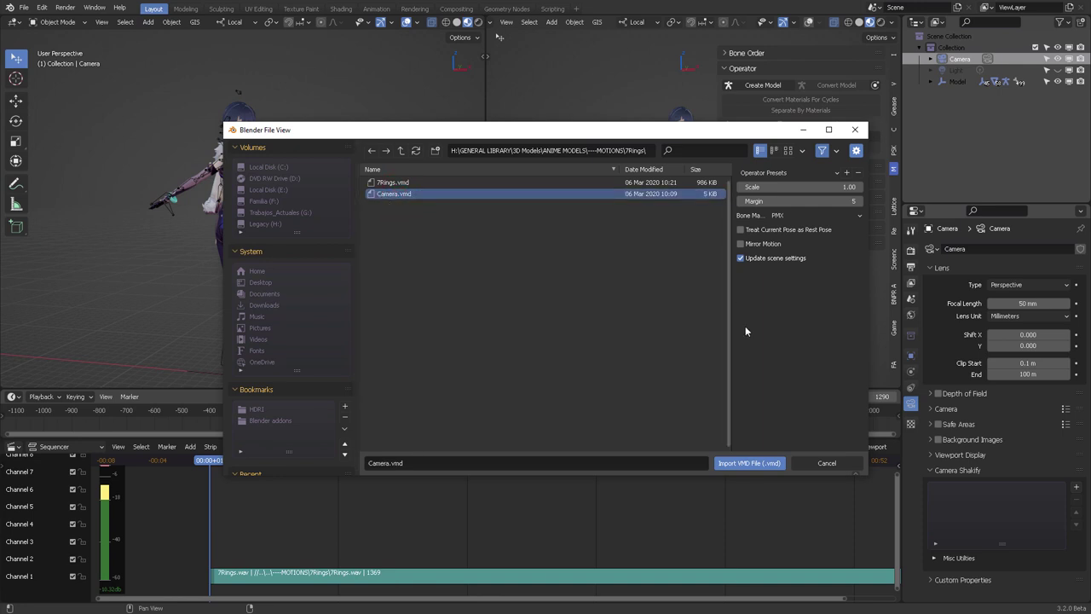
pyautogui.click(755, 463)
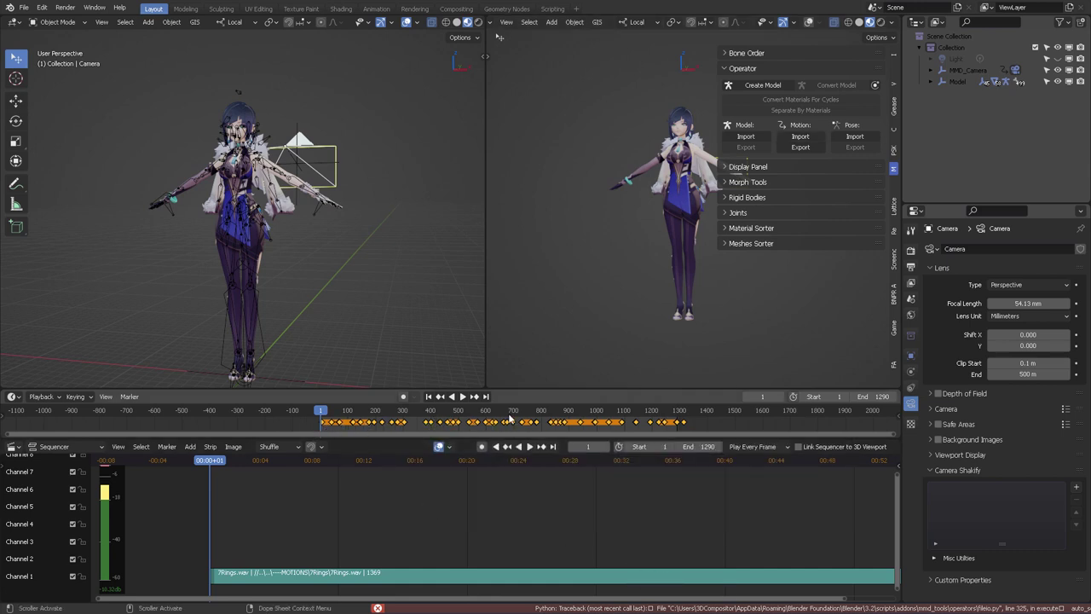
# Look through the imported MMD camera and play the dance animation from frame 1.
pyautogui.press('Home')
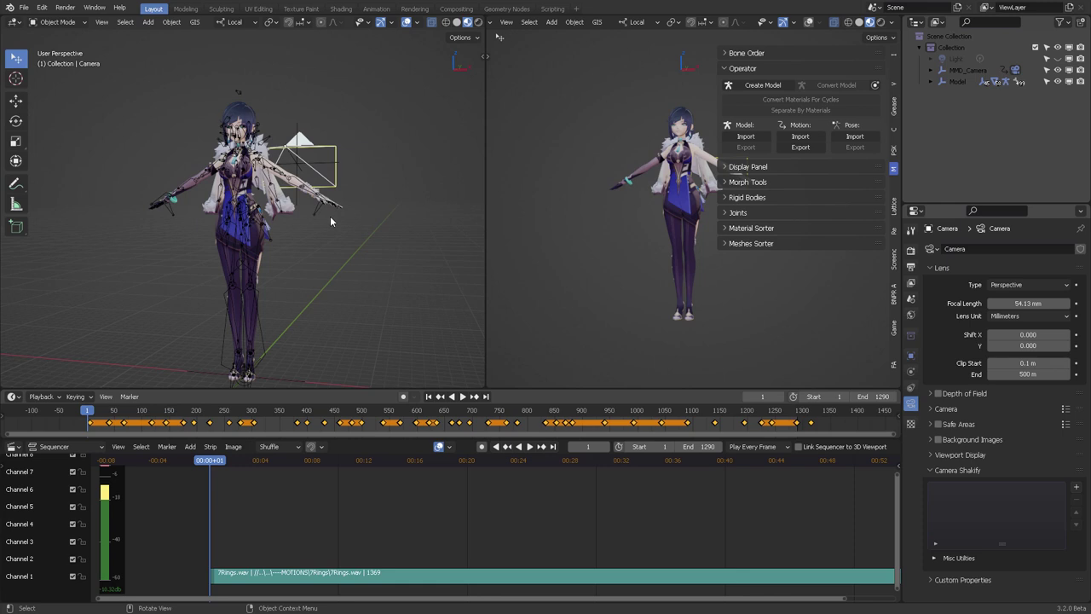
pyautogui.moveTo(331, 222); pyautogui.dragTo(234, 162, button='middle')
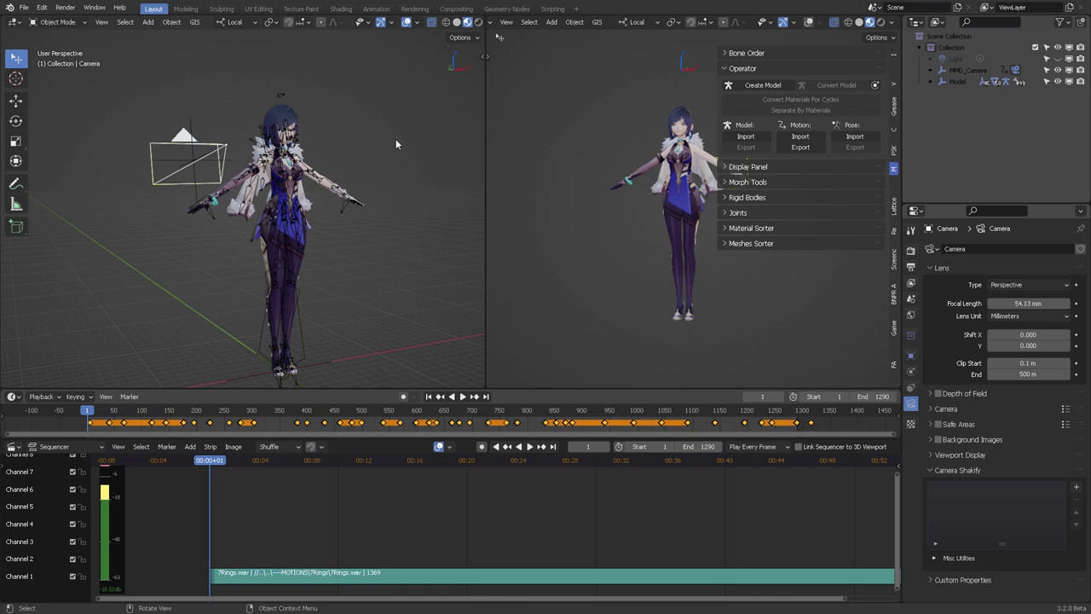
pyautogui.press('KP_0')
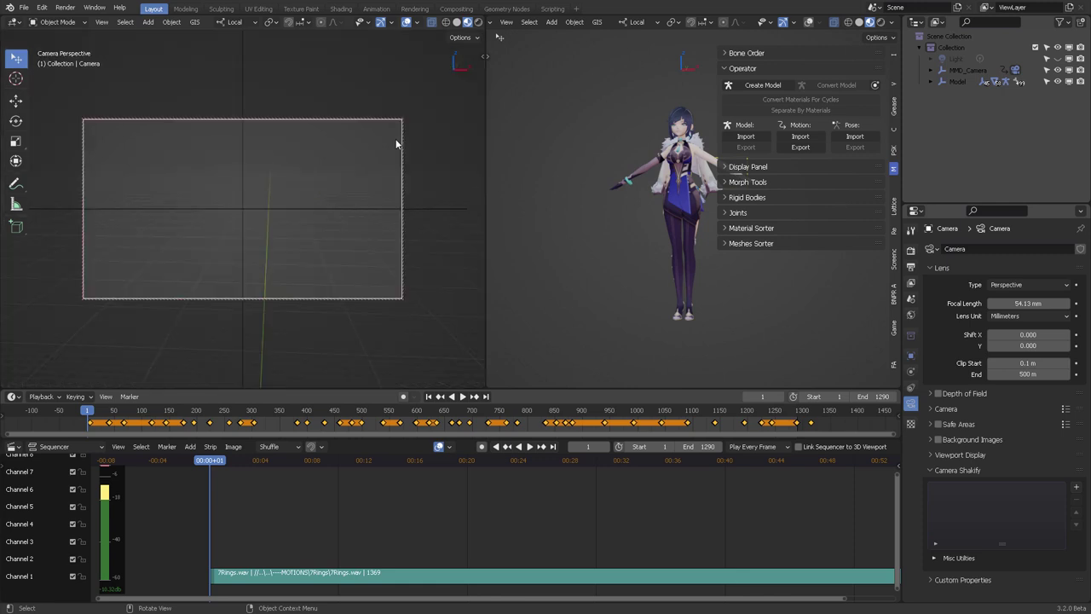
pyautogui.click(460, 396)
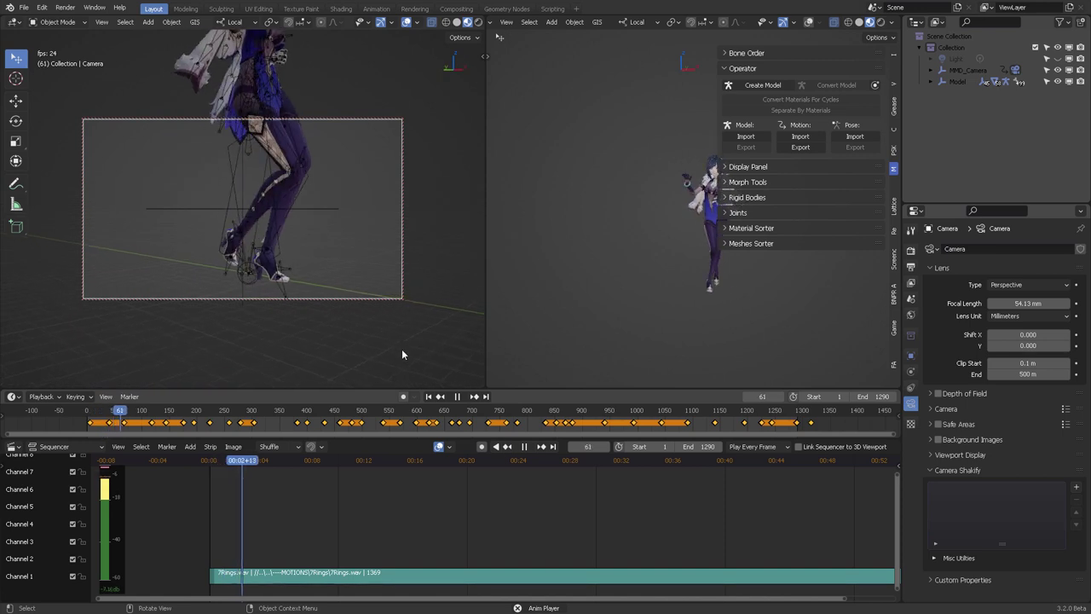
# Stop the playback, scrub the animation to frame 136 and mute the 7Rings.wav audio strip in the sequencer.
pyautogui.click(460, 396)
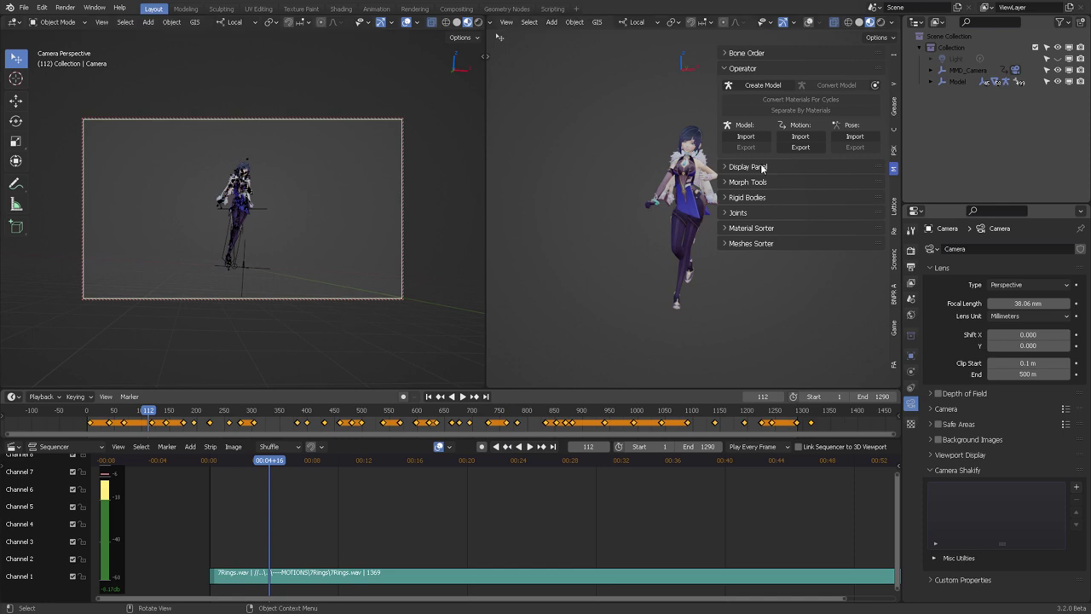
pyautogui.hotkey('alt', 'h')
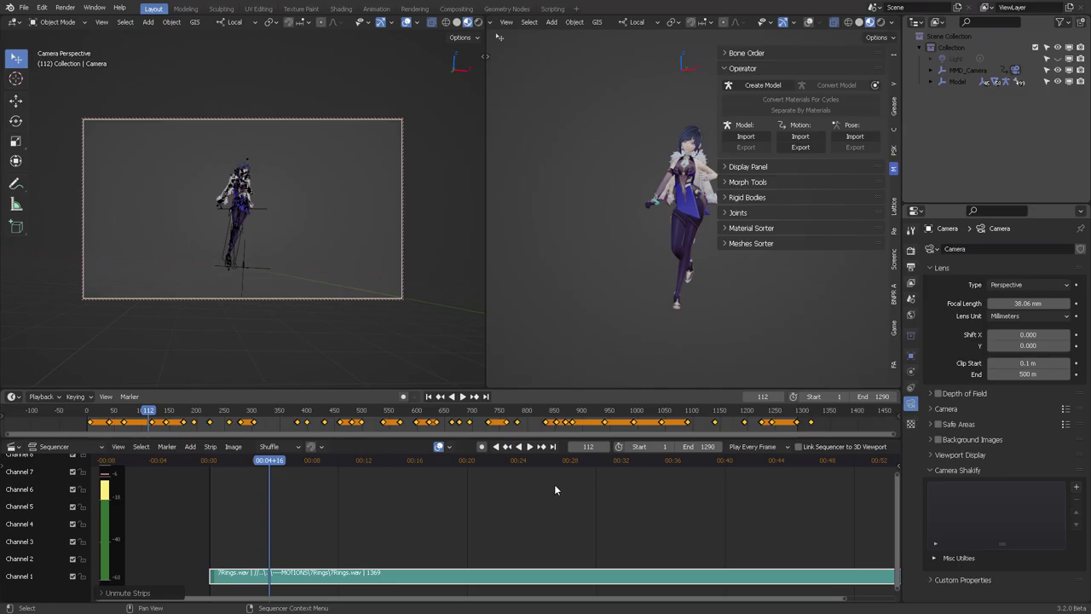
pyautogui.moveTo(272, 468); pyautogui.dragTo(283, 466)
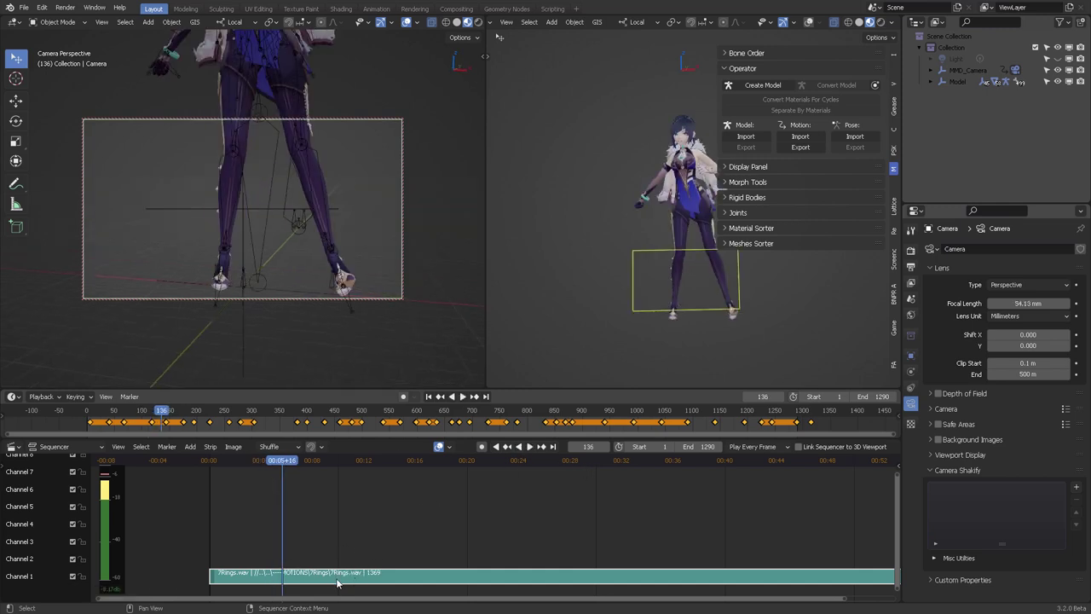
pyautogui.press('h')
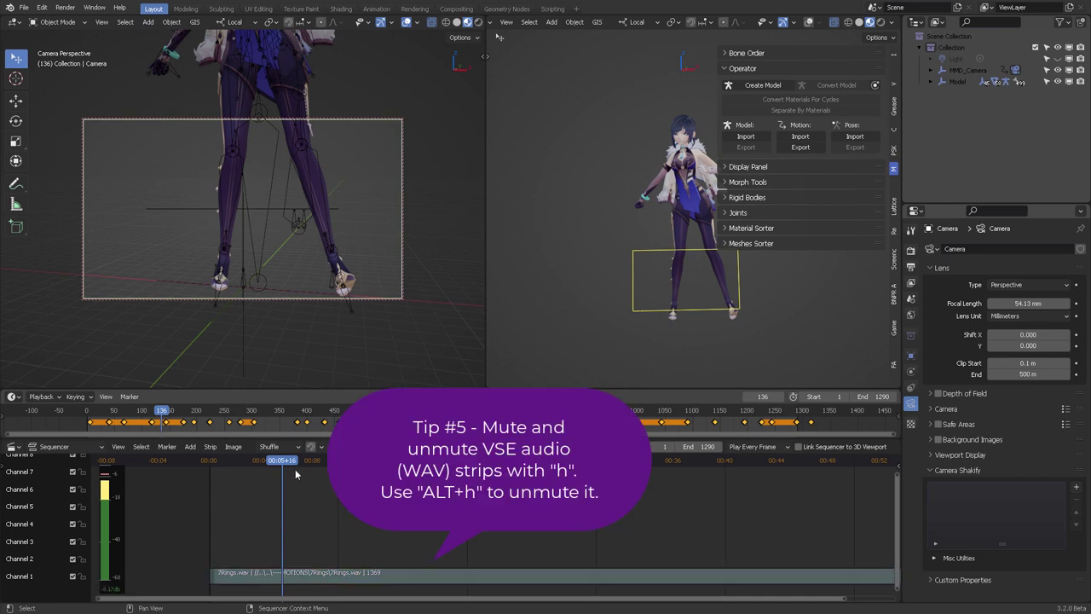
# Scrub to frame 231, unmute the 7Rings.wav audio strip and mute it again.
pyautogui.moveTo(289, 463); pyautogui.dragTo(334, 461)
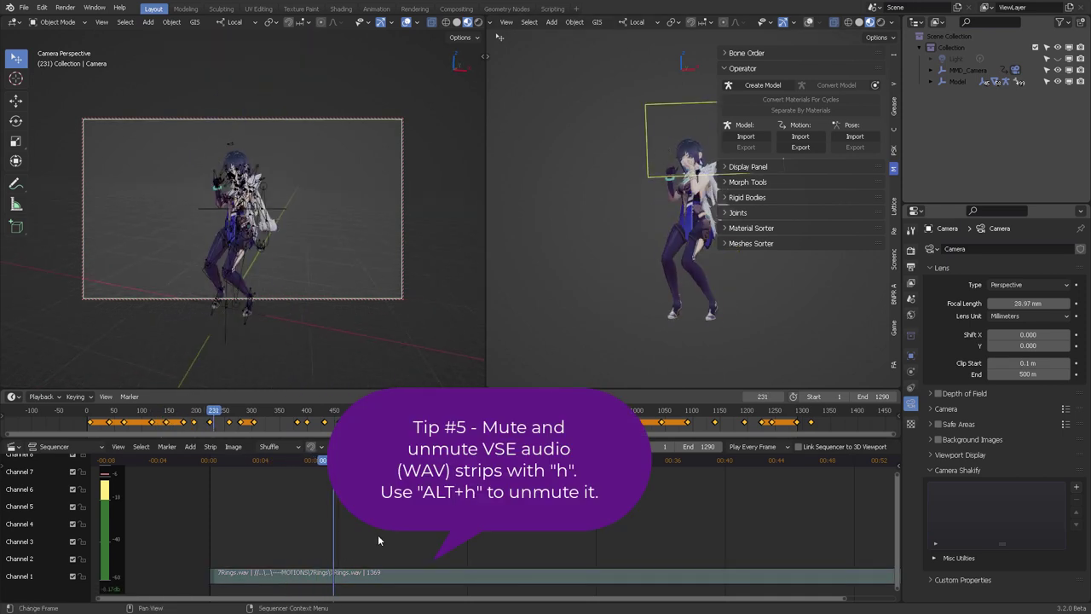
pyautogui.click(374, 581)
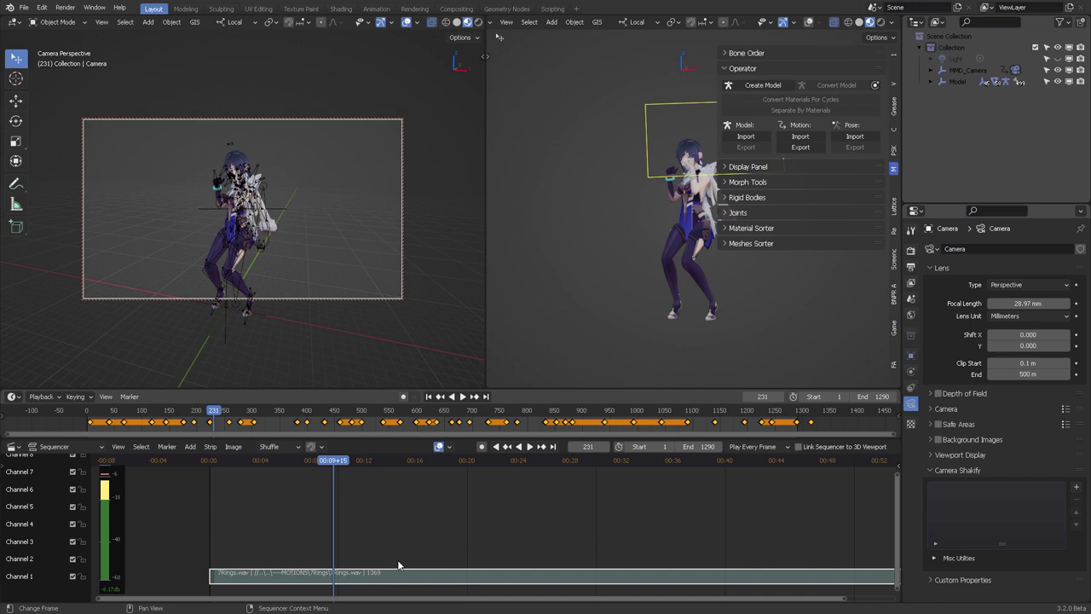
pyautogui.hotkey('alt', 'h')
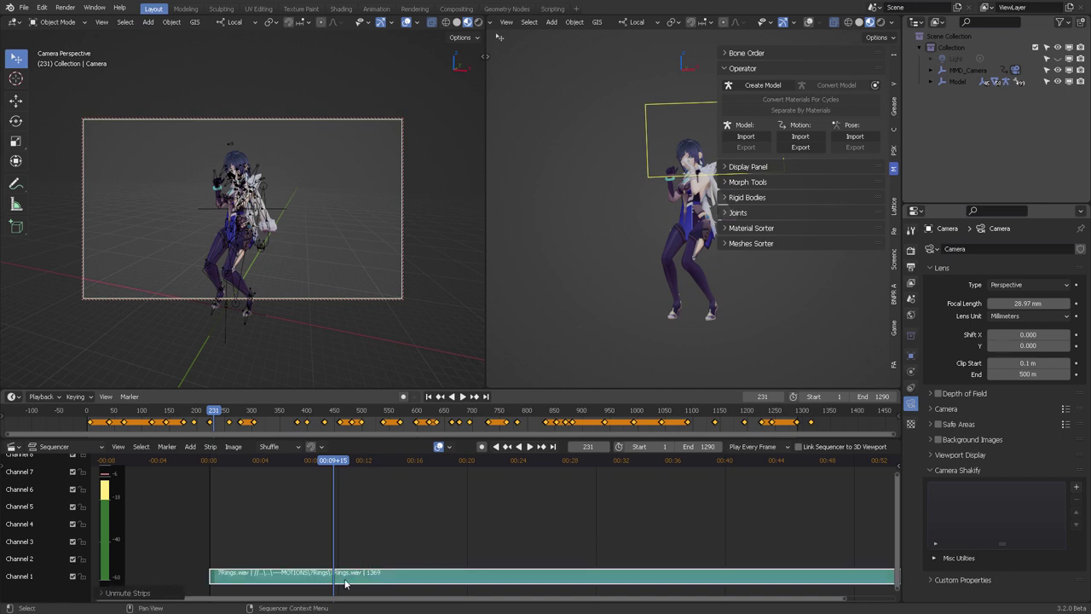
pyautogui.press('h')
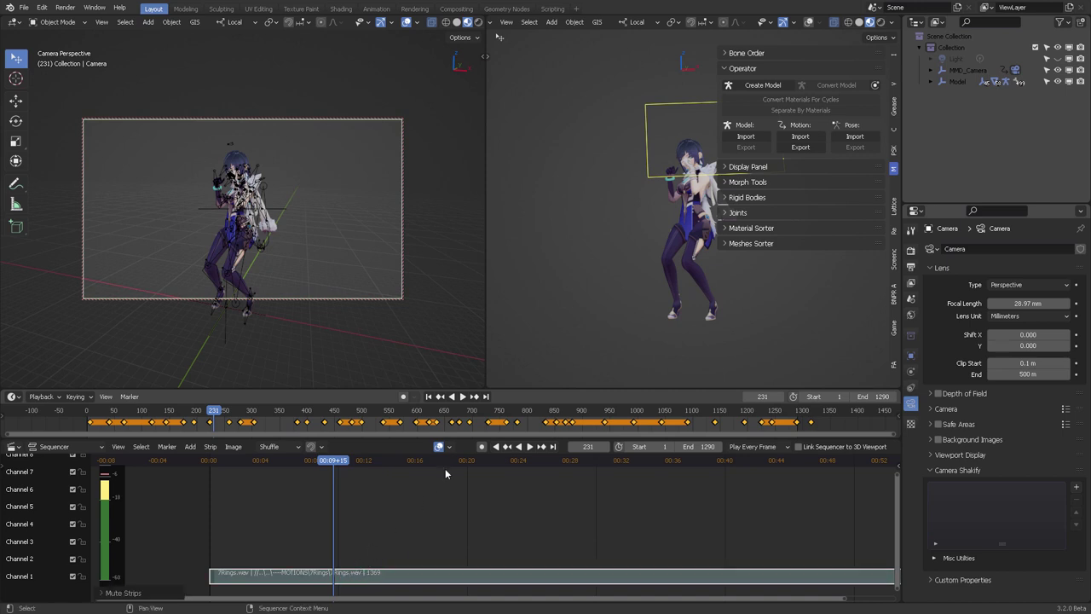
# Return to frame 1 and scrub through the dance animation to review the imported camera motion.
pyautogui.click(429, 396)
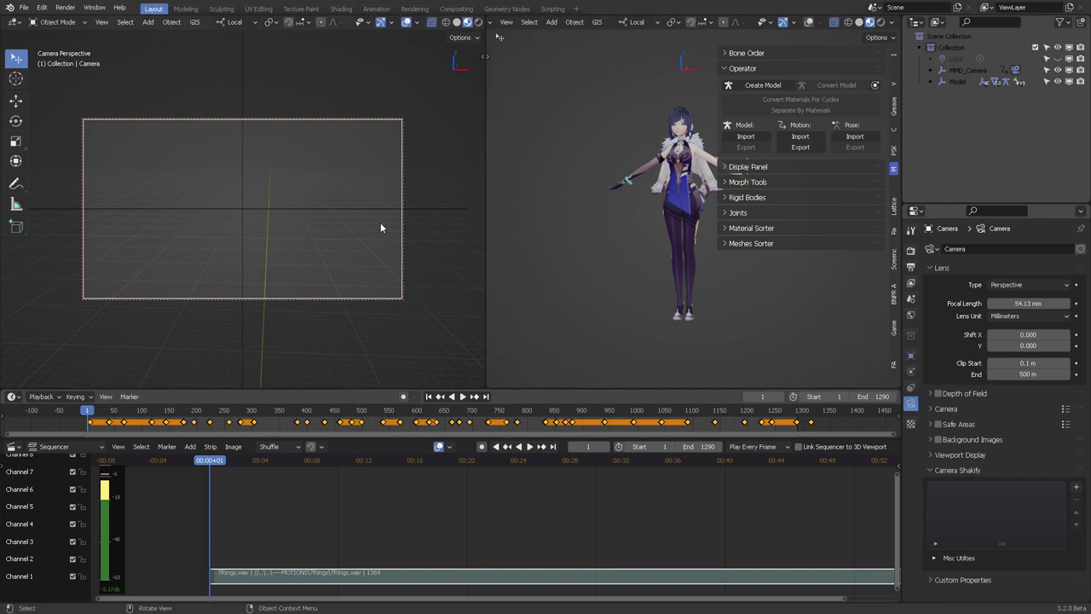
pyautogui.moveTo(260, 465); pyautogui.dragTo(609, 446)
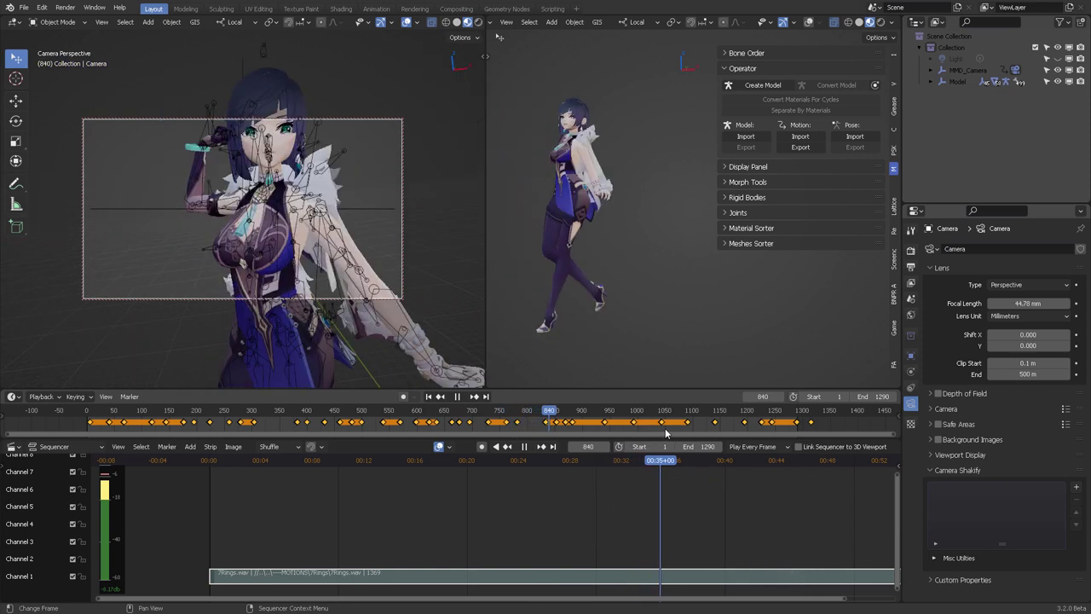
pyautogui.moveTo(304, 483); pyautogui.dragTo(453, 468)
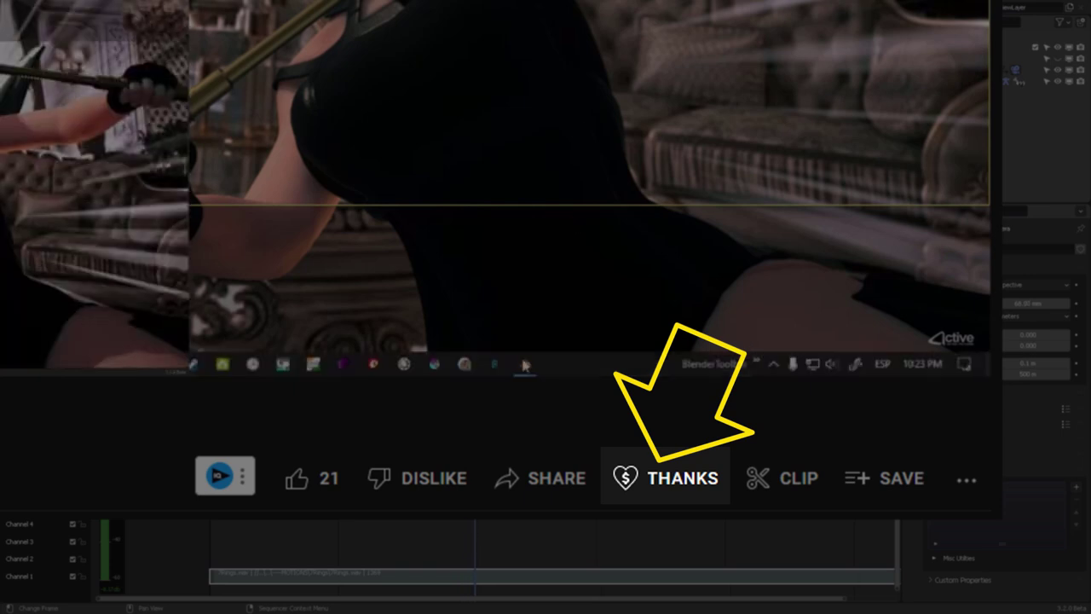